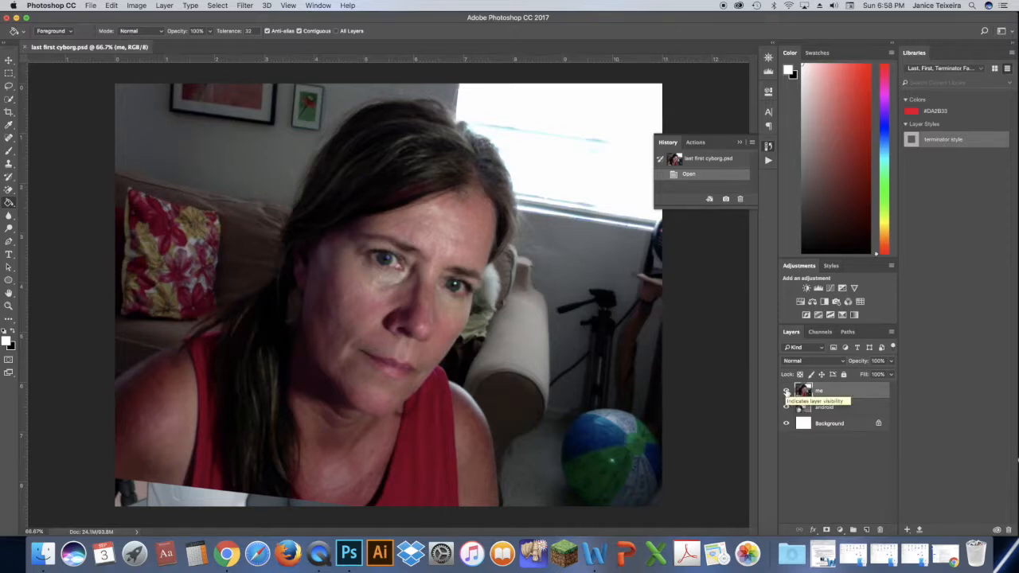
Hide the "me" layer and make the "android" layer active.
click(786, 391)
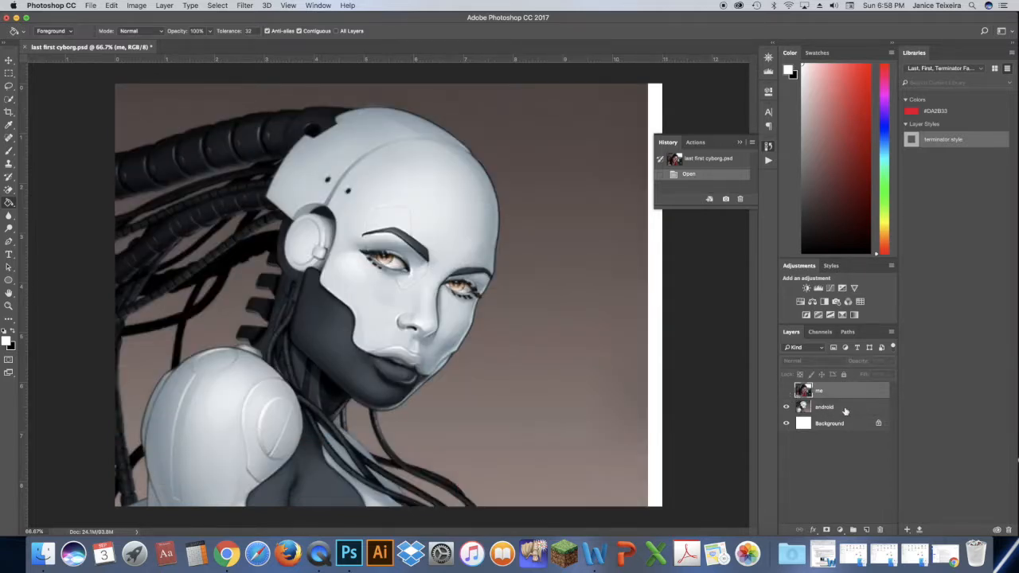
click(845, 408)
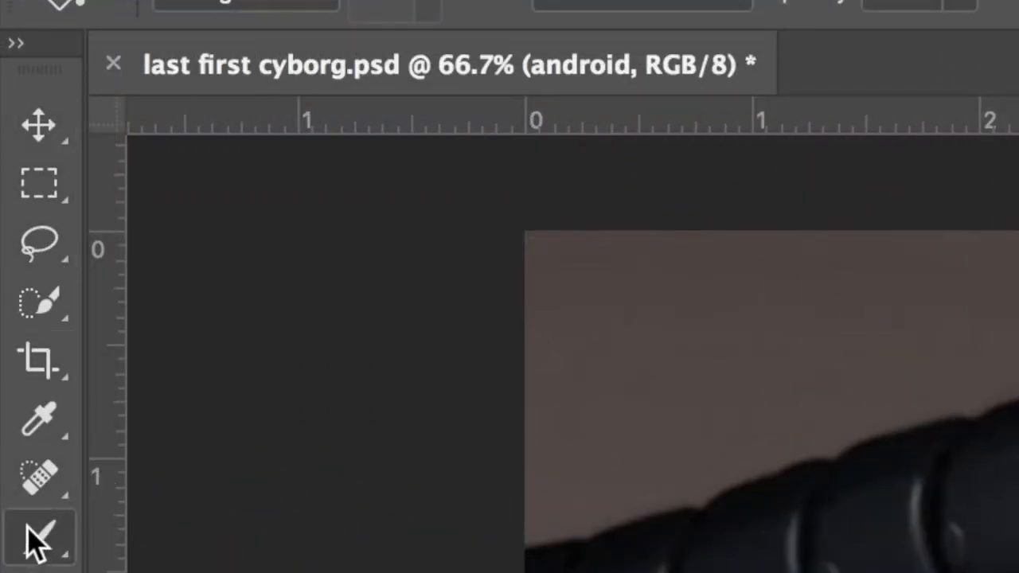
Select the android's head, face and neck with the Quick Selection tool using an enlarged brush.
click(43, 303)
click(181, 306)
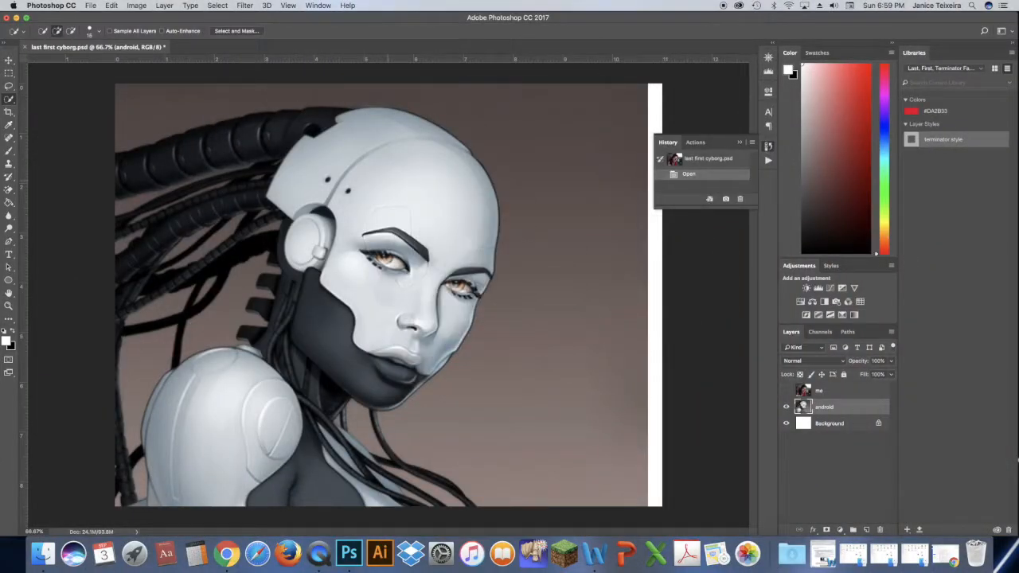
key(bracketright)
key(bracketright)
drag(399, 183, 397, 175)
drag(532, 209, 530, 182)
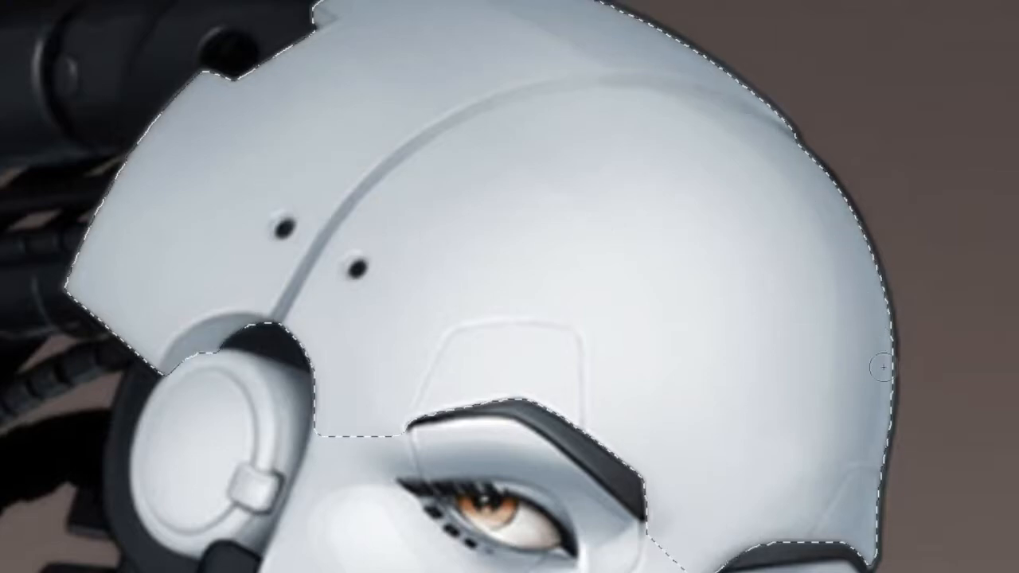
key(f)
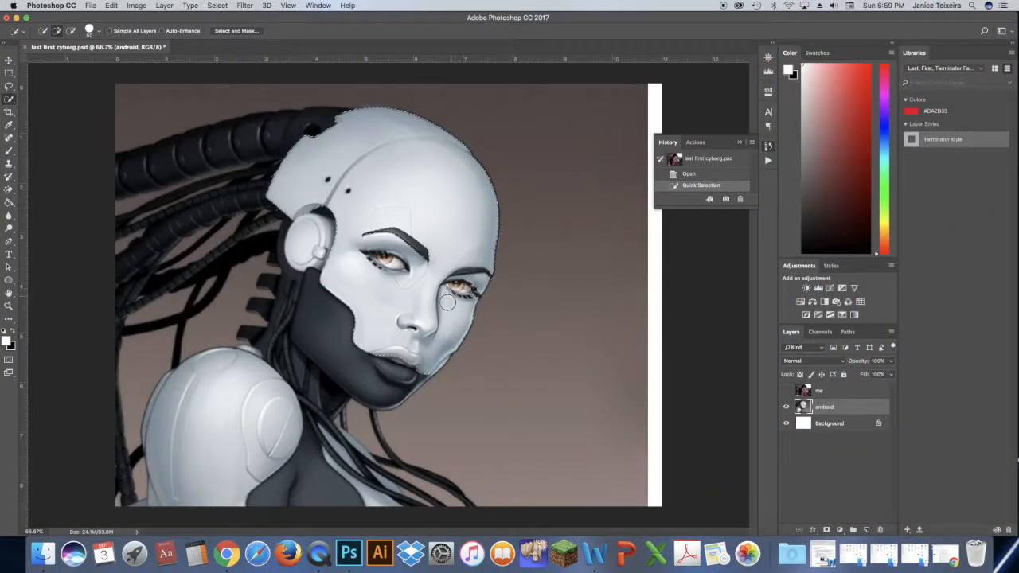
click(441, 311)
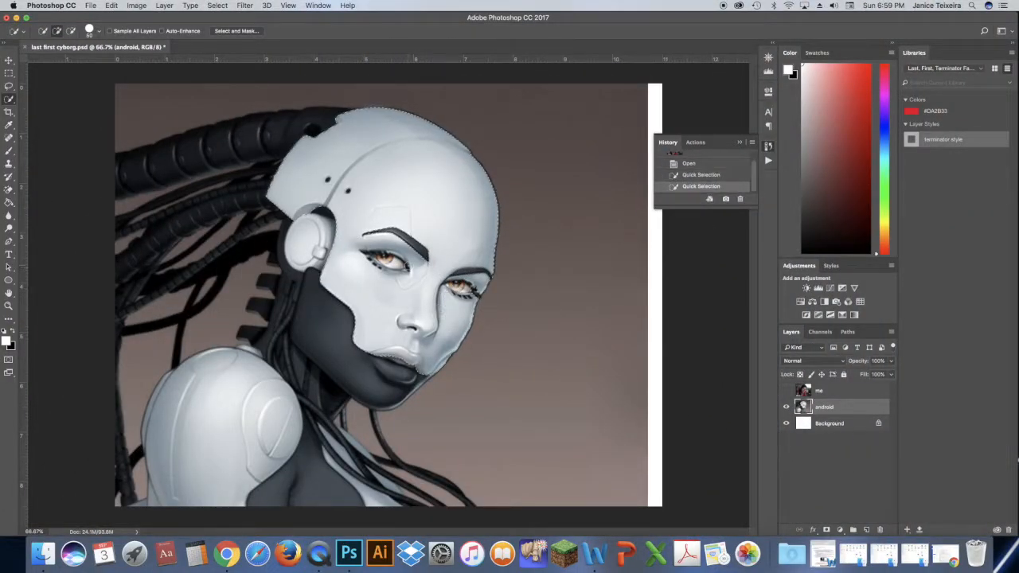
drag(434, 261, 396, 238)
mouse_move(306, 265)
mouse_down()
mouse_move(311, 307)
mouse_move(332, 334)
mouse_up()
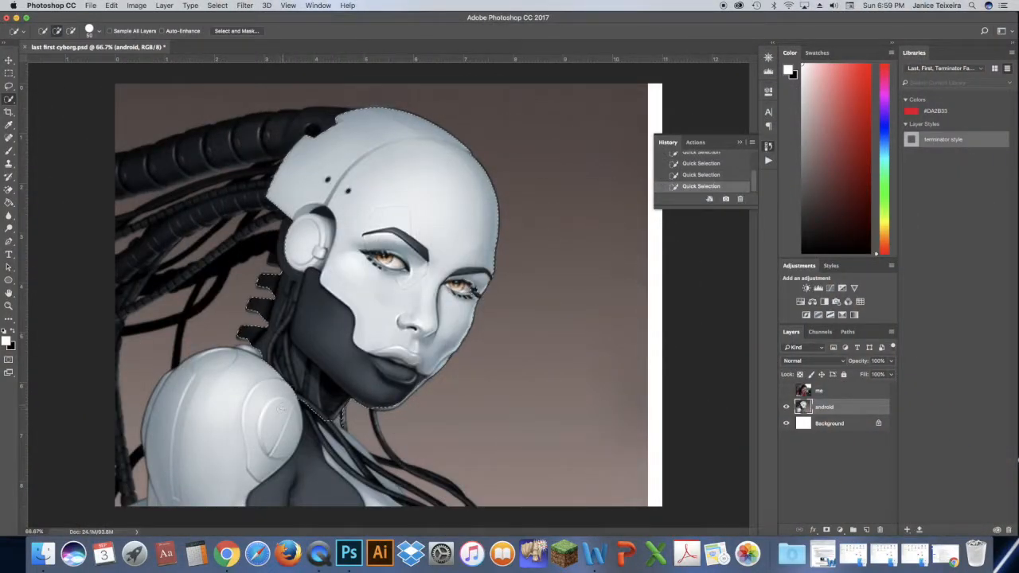
Extend the quick selection over the android's shoulder, chest and the cables behind the head.
mouse_move(270, 389)
mouse_down()
mouse_move(256, 420)
mouse_move(285, 428)
mouse_up()
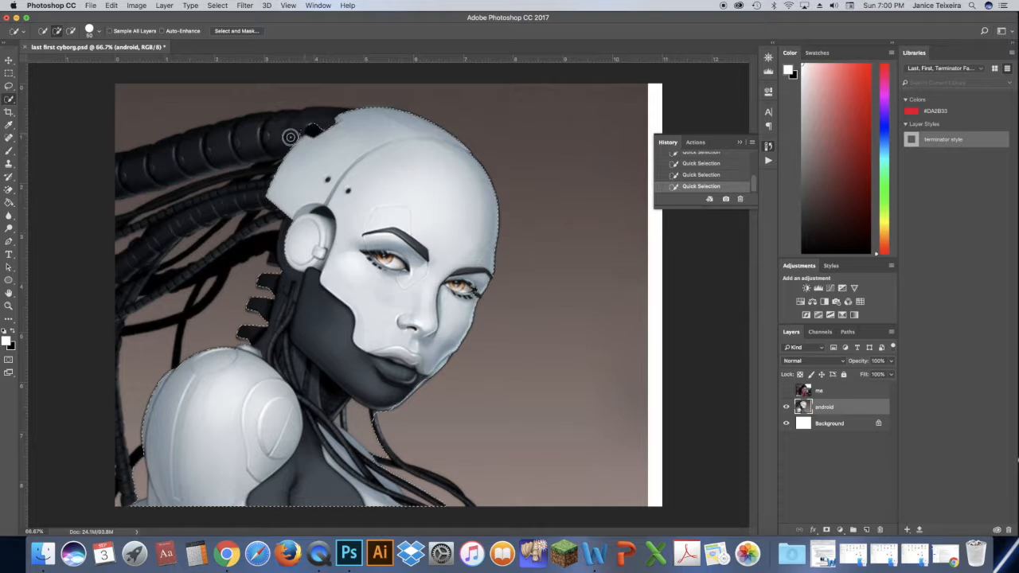
mouse_move(236, 156)
mouse_down()
mouse_move(184, 182)
mouse_move(225, 184)
mouse_up()
mouse_move(130, 439)
mouse_down()
mouse_move(168, 310)
mouse_move(171, 268)
mouse_up()
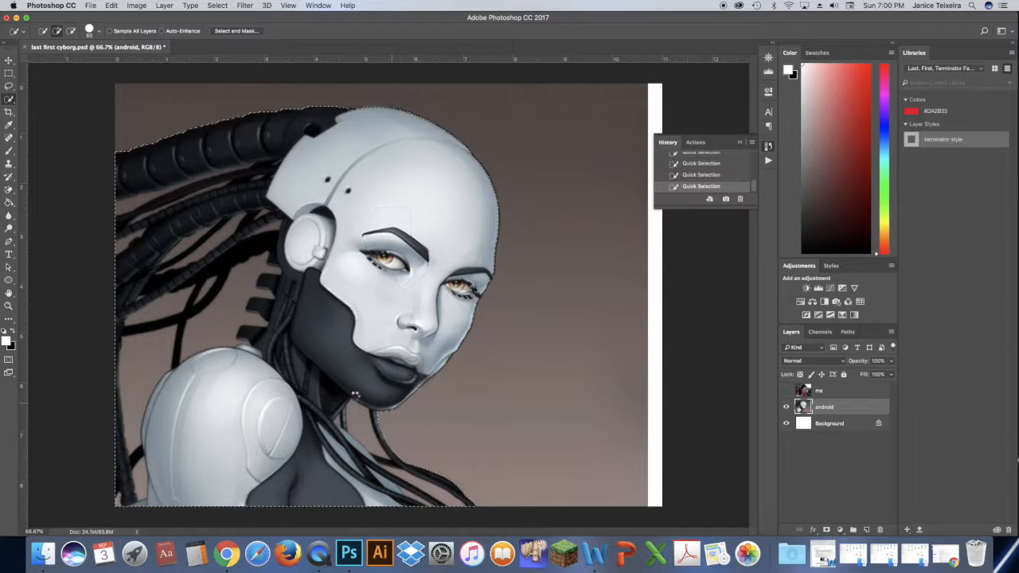
Subtract the background sliver along the android's chin and jaw edge from the selection with a much smaller Quick Selection brush.
key(z)
click(420, 394)
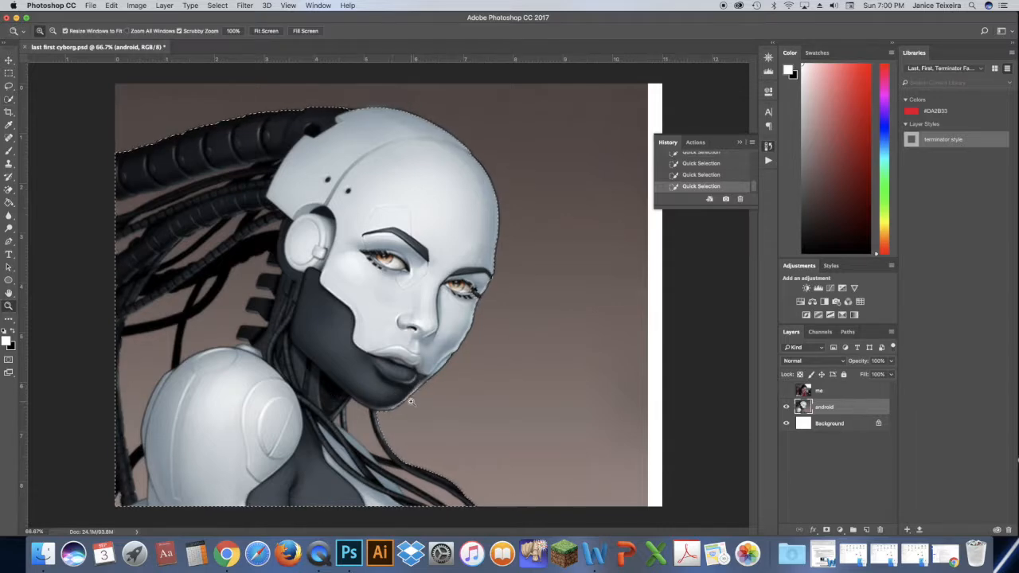
click(423, 390)
click(424, 389)
click(424, 389)
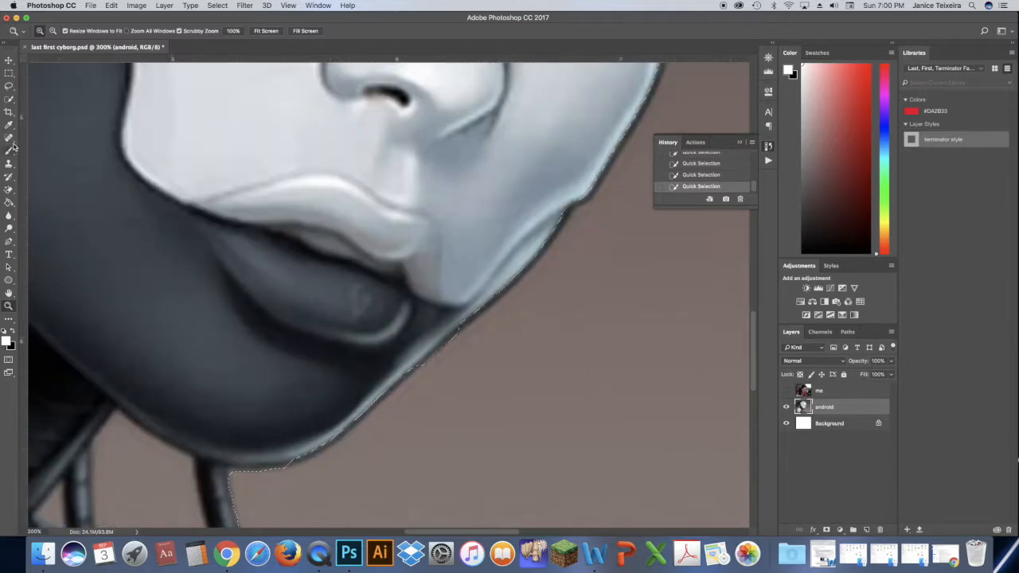
click(8, 99)
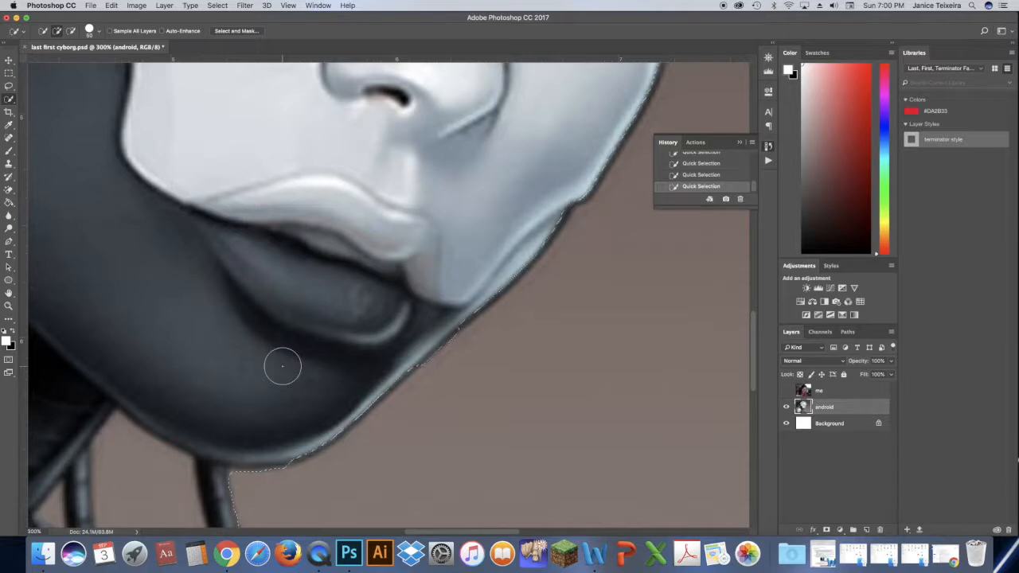
key(bracketleft)
key(bracketleft)
key(bracketleft)
key(bracketleft)
key(bracketleft)
key(bracketleft)
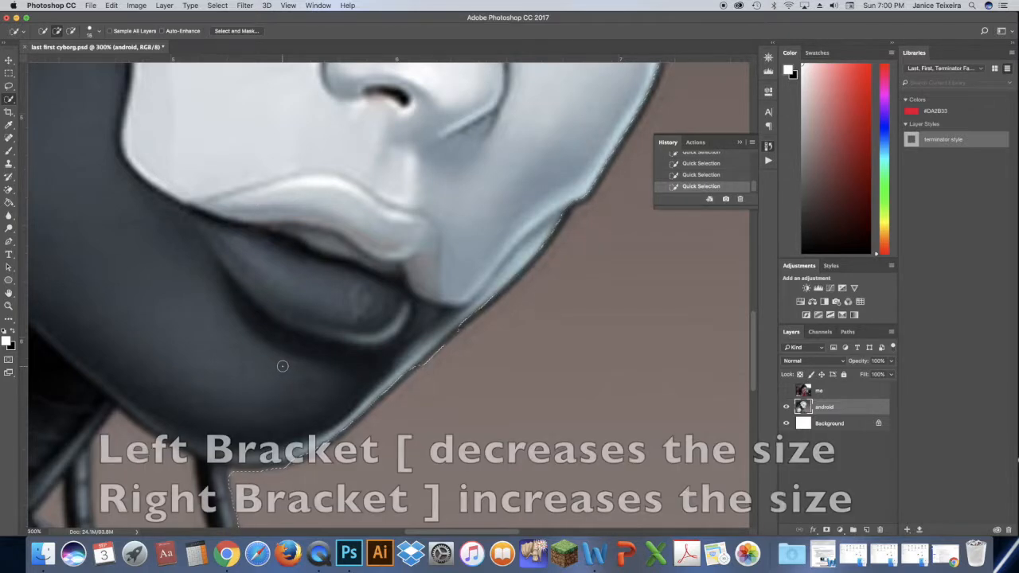
key(bracketright)
key(bracketright)
key(bracketright)
key(bracketright)
key(bracketleft)
key(bracketleft)
key(bracketleft)
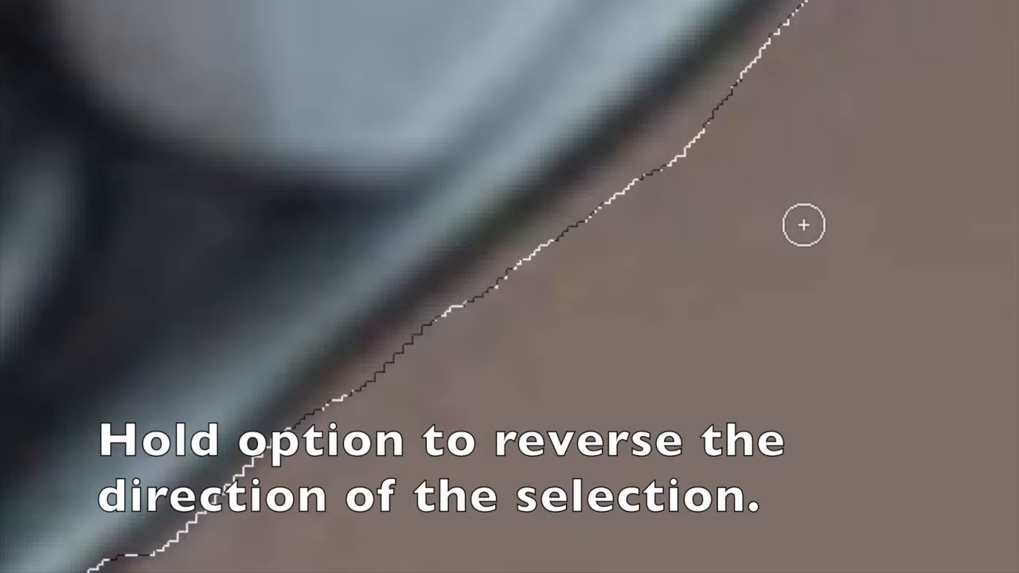
key(alt)
key(alt)
mouse_move(779, 85)
mouse_down()
mouse_move(767, 84)
mouse_move(713, 154)
mouse_move(688, 171)
mouse_move(755, 95)
mouse_move(707, 150)
mouse_move(602, 228)
mouse_move(628, 159)
mouse_move(455, 344)
mouse_move(568, 232)
mouse_up()
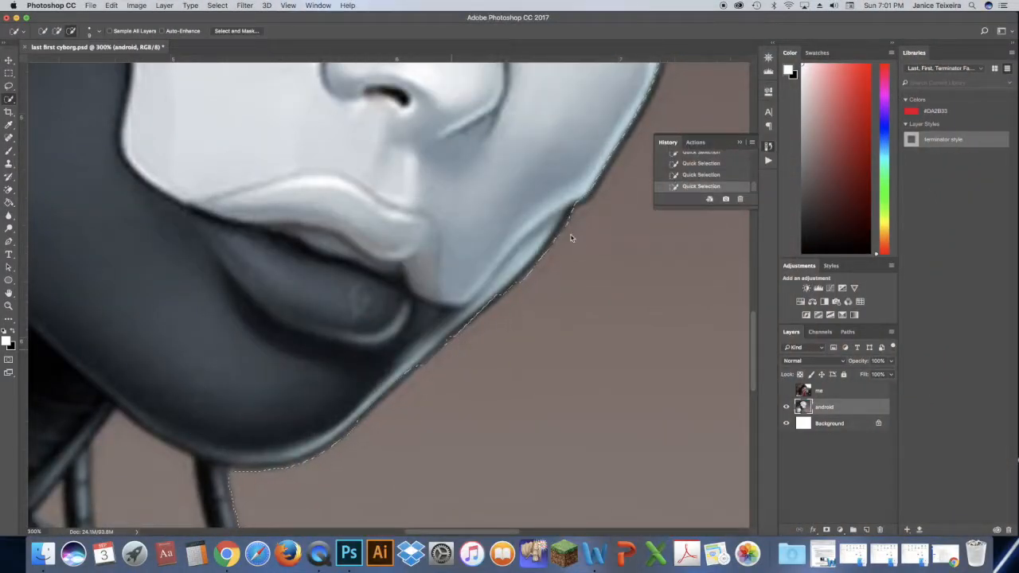
drag(535, 273, 463, 369)
Subtract the background gap beneath the chin, between the hanging cables, from the selection.
key(super+minus)
key(super+minus)
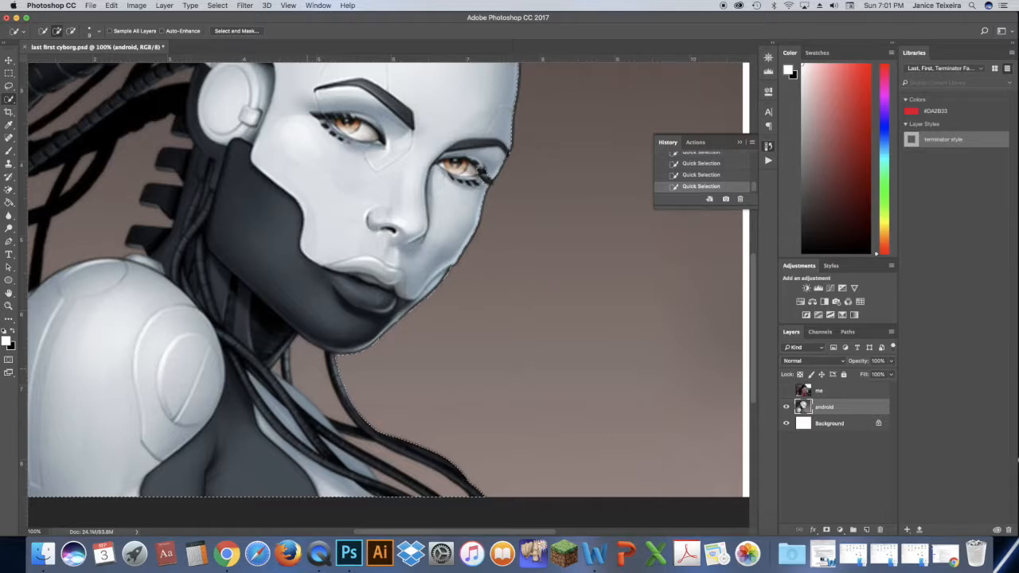
key(bracketright)
key(alt)
drag(307, 360, 313, 375)
mouse_move(485, 222)
mouse_down()
mouse_move(540, 316)
mouse_move(529, 322)
mouse_move(446, 256)
mouse_move(573, 394)
mouse_move(605, 414)
mouse_move(573, 367)
mouse_move(501, 196)
mouse_move(482, 263)
mouse_move(473, 197)
mouse_move(471, 247)
mouse_move(502, 138)
mouse_move(526, 210)
mouse_up()
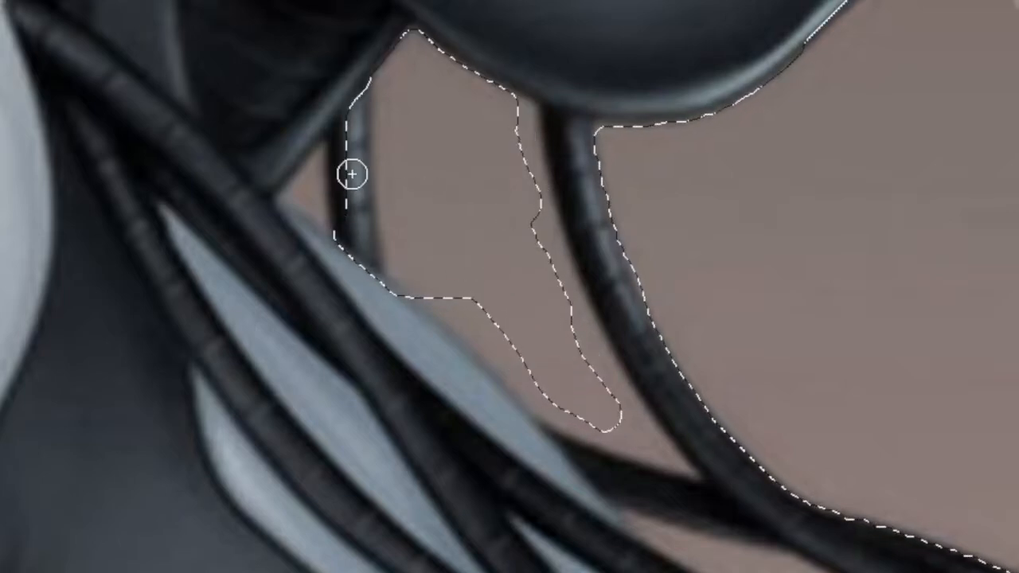
Subtract the background gaps behind the neck, around the shoulder and between the cables from the selection, enlarging the brush as needed.
mouse_move(124, 210)
mouse_down()
mouse_move(133, 169)
mouse_move(128, 182)
mouse_up()
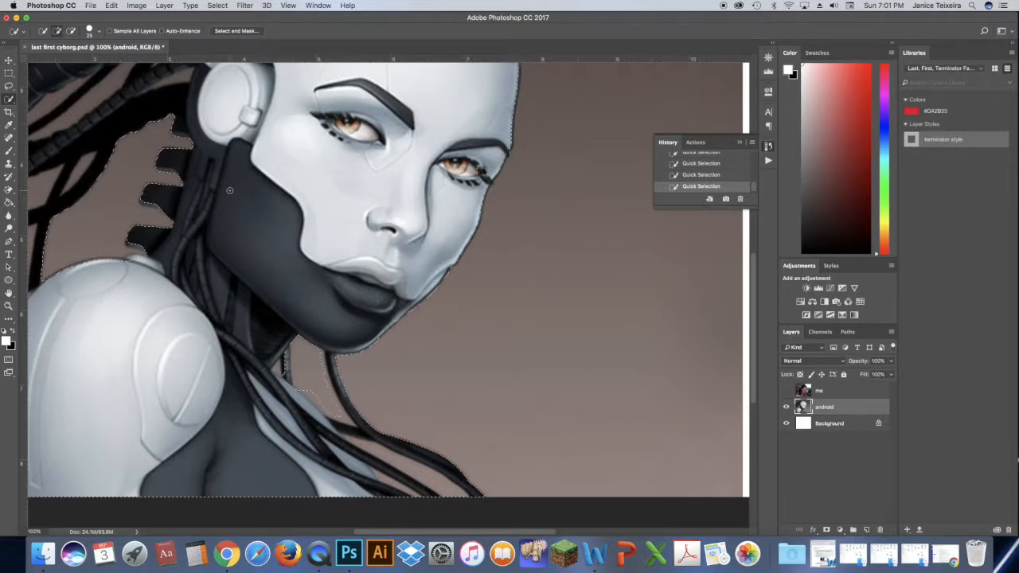
key(alt)
drag(489, 538, 430, 534)
mouse_move(289, 265)
mouse_down()
mouse_move(276, 267)
mouse_move(259, 351)
mouse_up()
drag(298, 248, 272, 304)
key(bracketright)
key(bracketright)
key(bracketright)
key(bracketright)
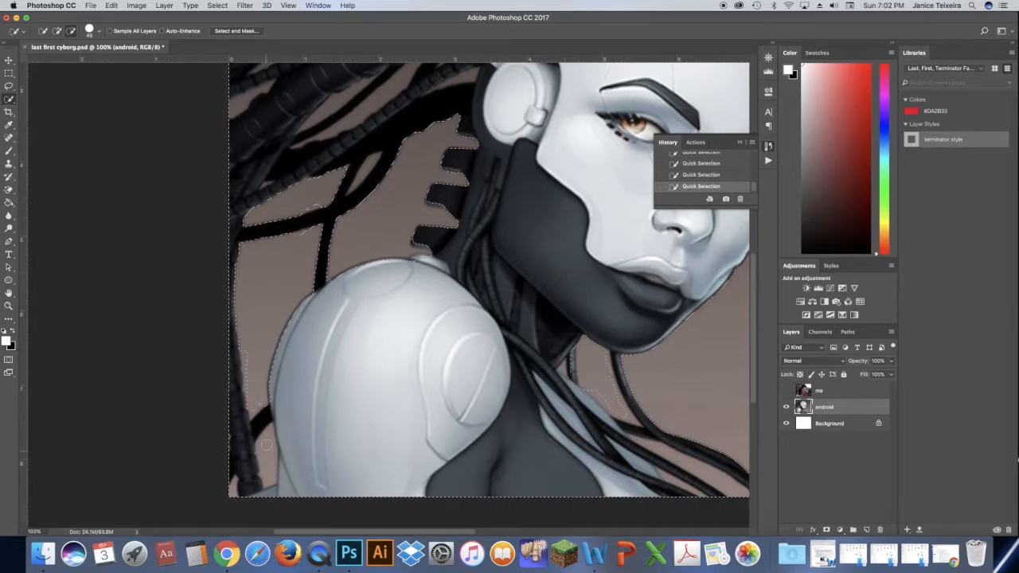
scroll(256, 231, up, 5)
mouse_move(256, 231)
mouse_down()
mouse_move(235, 296)
mouse_move(396, 272)
mouse_move(352, 282)
mouse_move(335, 312)
mouse_up()
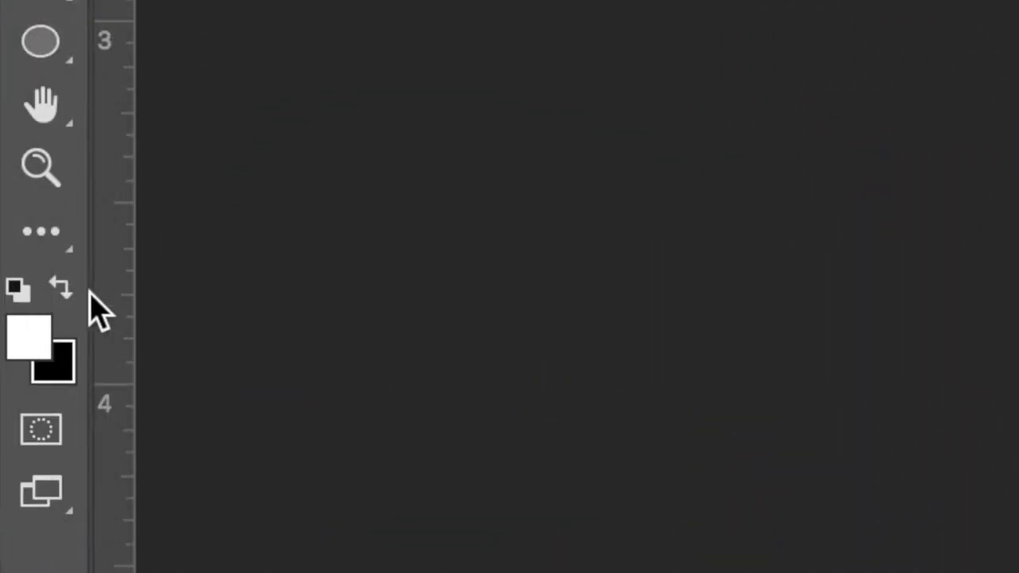
Enter Quick Mask mode and set up the Brush tool with a hard round tip at 100% hardness.
click(41, 433)
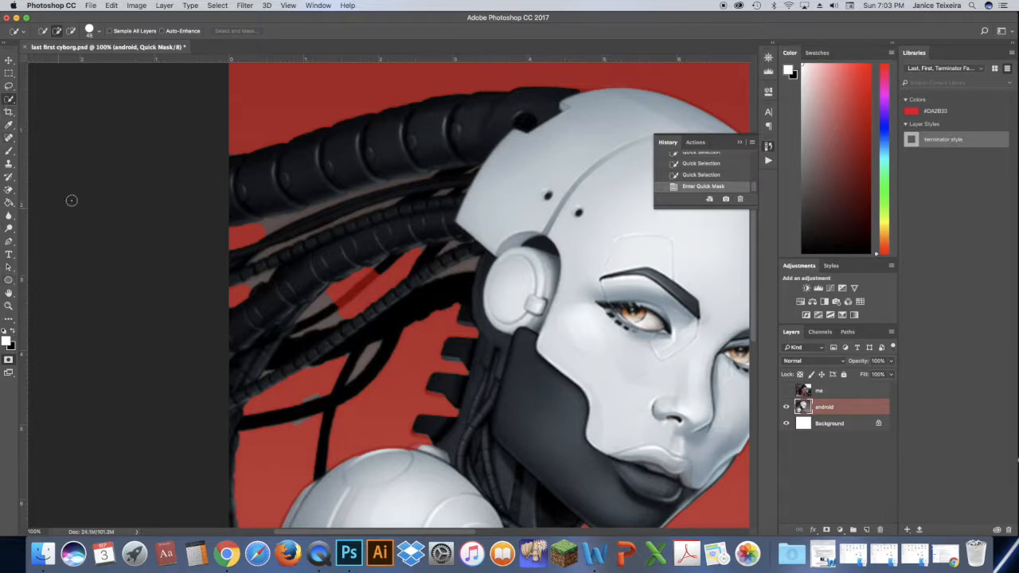
click(9, 154)
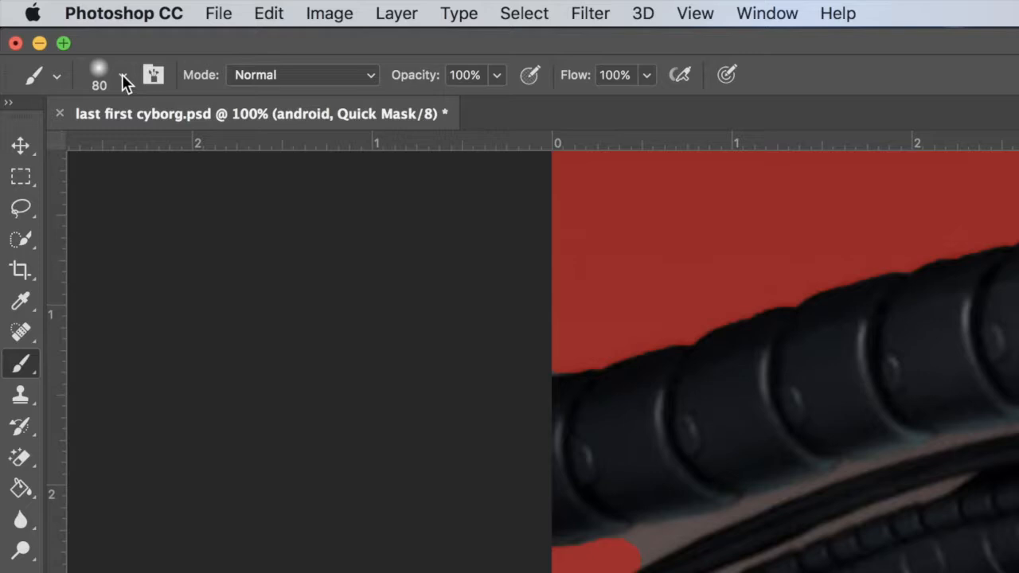
click(121, 75)
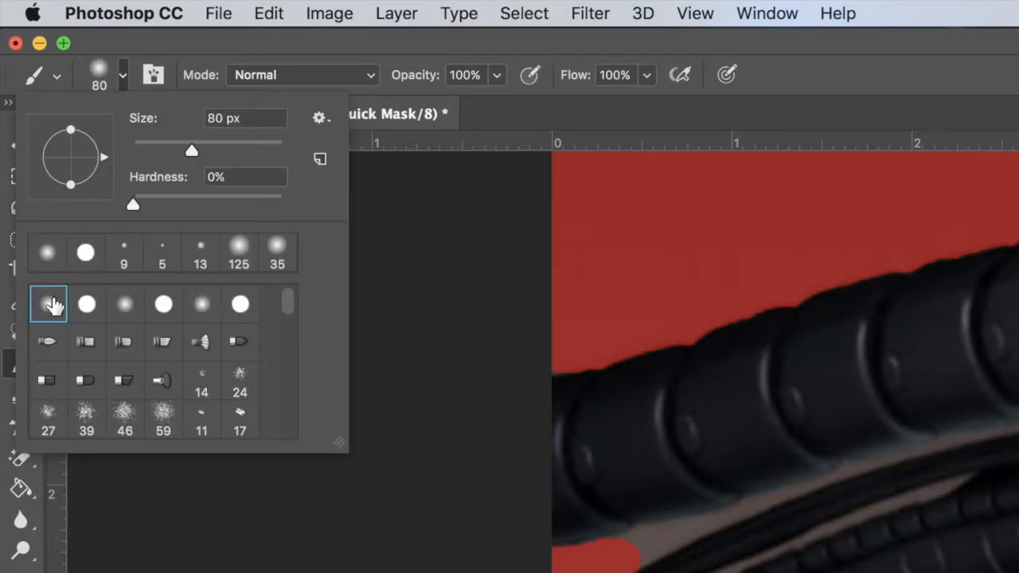
click(86, 254)
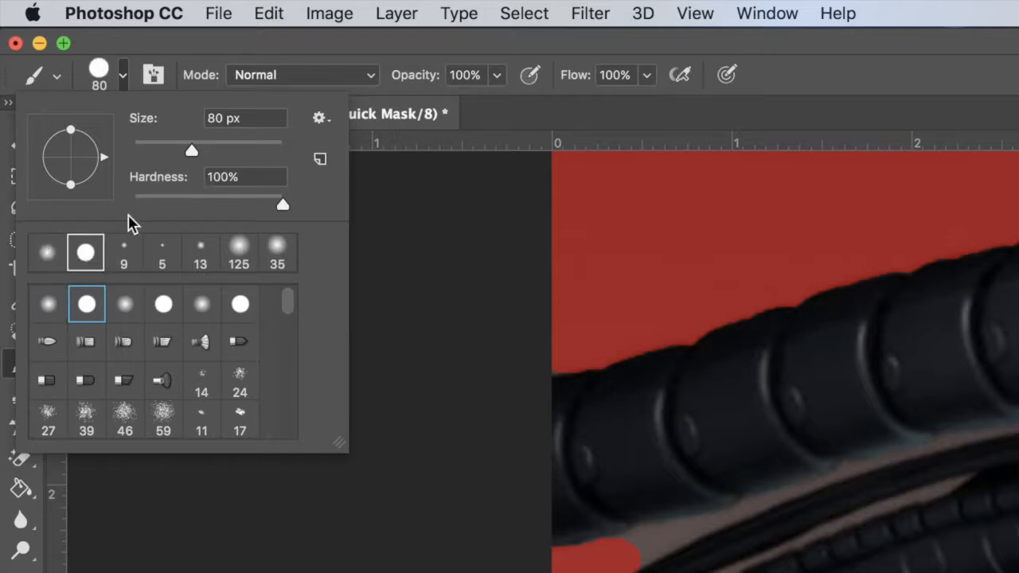
click(550, 116)
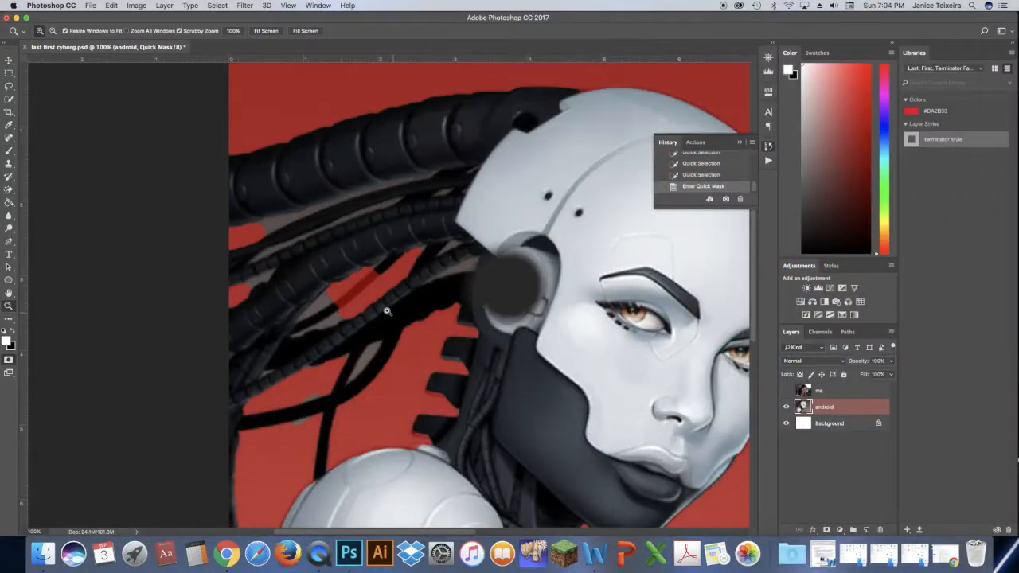
Paint white in the quick mask along the thin black cable behind the head to add it back to the selection.
click(365, 287)
click(398, 260)
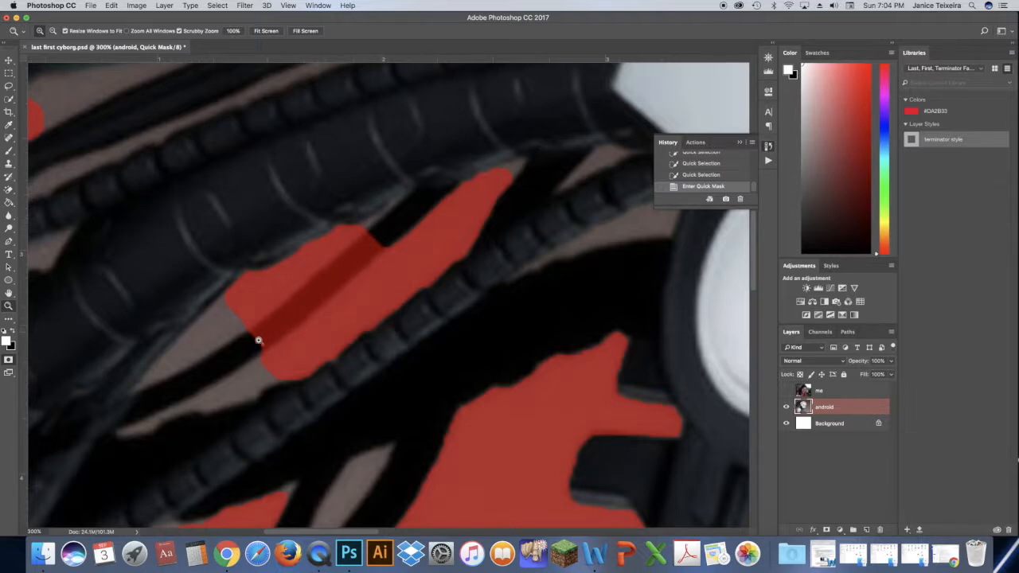
click(8, 151)
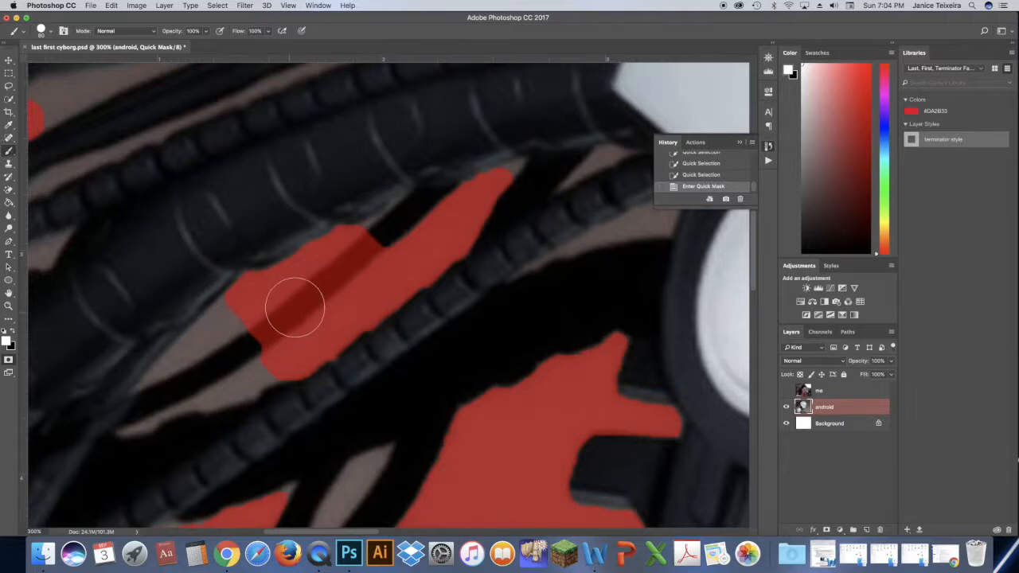
key(bracketleft)
key(bracketleft)
key(bracketleft)
key(bracketleft)
key(bracketleft)
key(bracketleft)
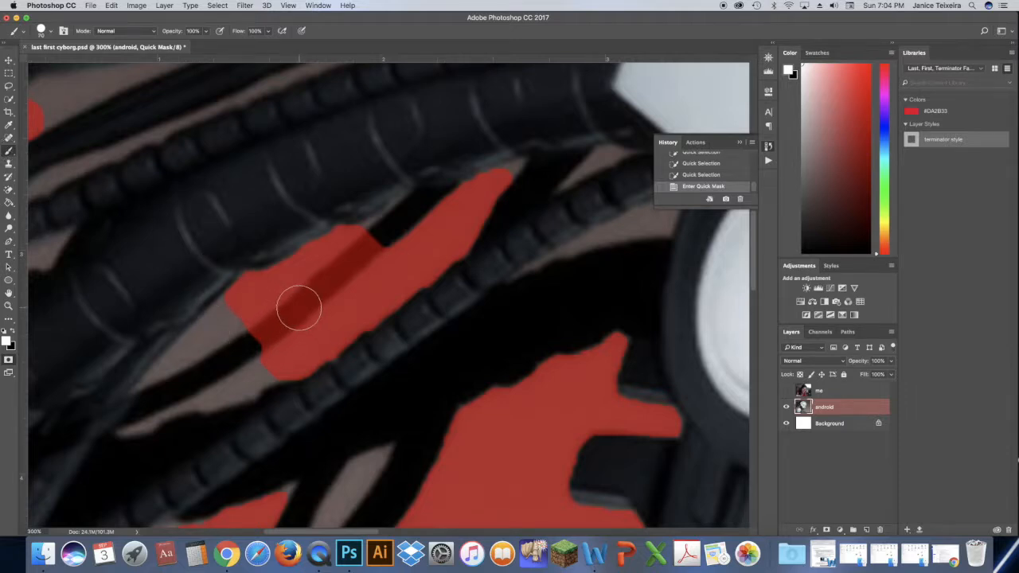
key(bracketright)
key(bracketright)
key(bracketright)
mouse_move(290, 316)
mouse_down()
mouse_move(387, 226)
mouse_move(350, 258)
mouse_up()
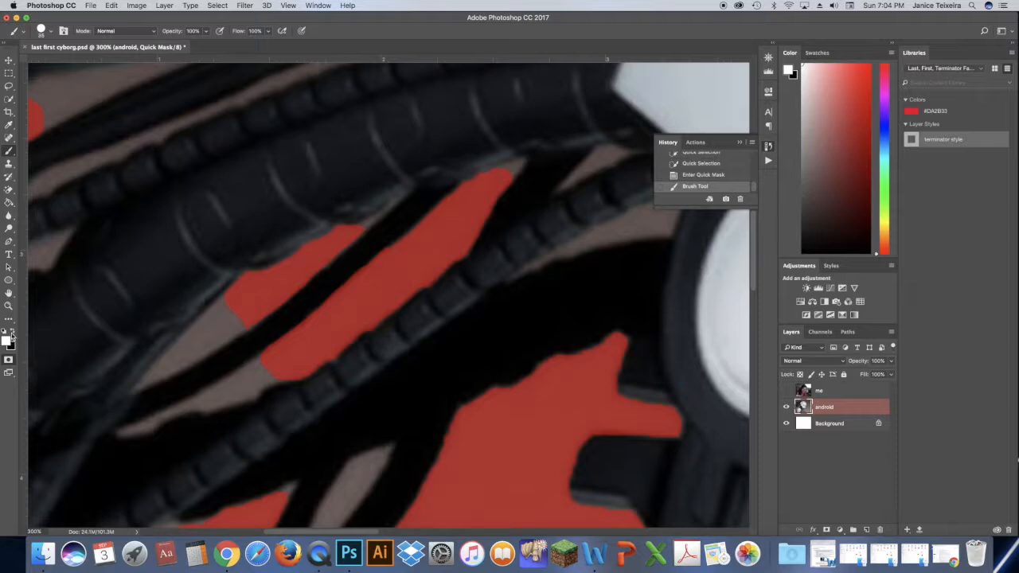
Swap the foreground colour to black and mask the leftover background in the gap above the thin black cable.
click(13, 333)
mouse_move(234, 311)
mouse_down()
mouse_move(220, 319)
mouse_move(232, 297)
mouse_move(222, 319)
mouse_up()
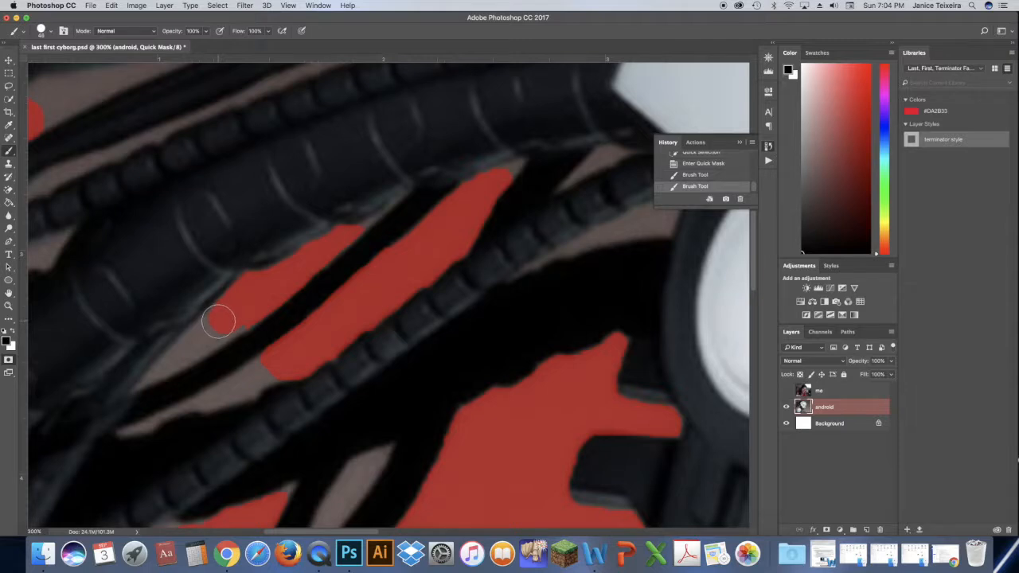
key(bracketleft)
key(bracketleft)
key(bracketleft)
mouse_move(138, 388)
mouse_down()
mouse_move(195, 333)
mouse_move(225, 323)
mouse_move(207, 318)
mouse_move(181, 348)
mouse_move(250, 310)
mouse_move(161, 370)
mouse_move(239, 326)
mouse_up()
Mask the remaining background at the upper ends of both gaps and in the gap below the thin black cable.
key(bracketright)
key(bracketright)
key(bracketright)
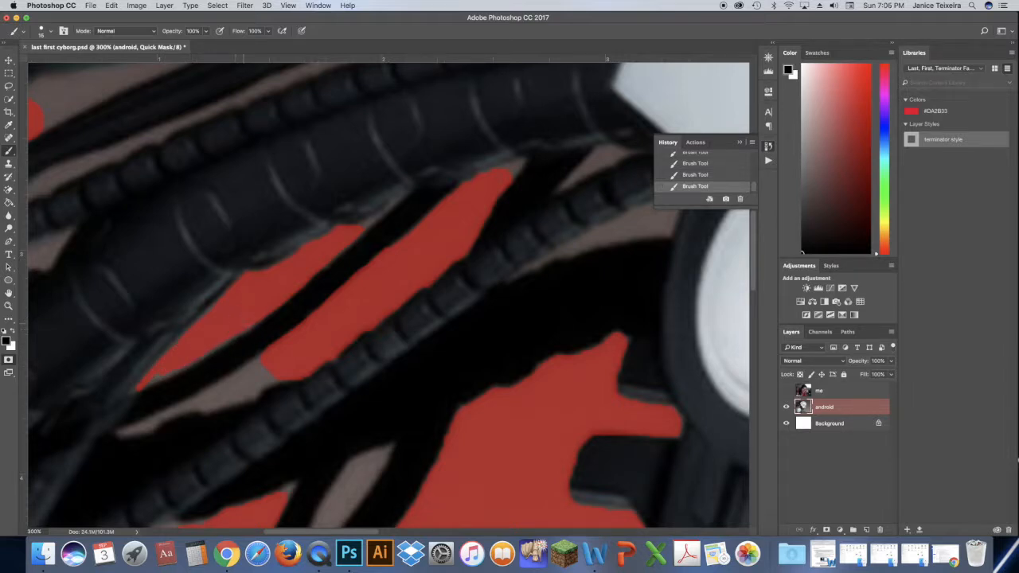
drag(368, 224, 379, 216)
drag(506, 169, 520, 162)
drag(122, 432, 211, 399)
key(bracketright)
key(bracketright)
mouse_move(270, 368)
mouse_down()
mouse_move(211, 401)
mouse_move(264, 376)
mouse_move(173, 416)
mouse_up()
Mask the background in the gaps alongside the ribbed cables near the image's left side using a smaller brush.
key(bracketleft)
key(bracketleft)
drag(351, 532, 321, 532)
mouse_move(159, 279)
mouse_down()
mouse_move(184, 262)
mouse_move(215, 256)
mouse_move(156, 278)
mouse_move(227, 257)
mouse_up()
mouse_move(181, 210)
mouse_down()
mouse_move(230, 173)
mouse_move(450, 83)
mouse_up()
Mask more of the narrow background strips between the upper cables, working toward the head.
drag(338, 531, 359, 532)
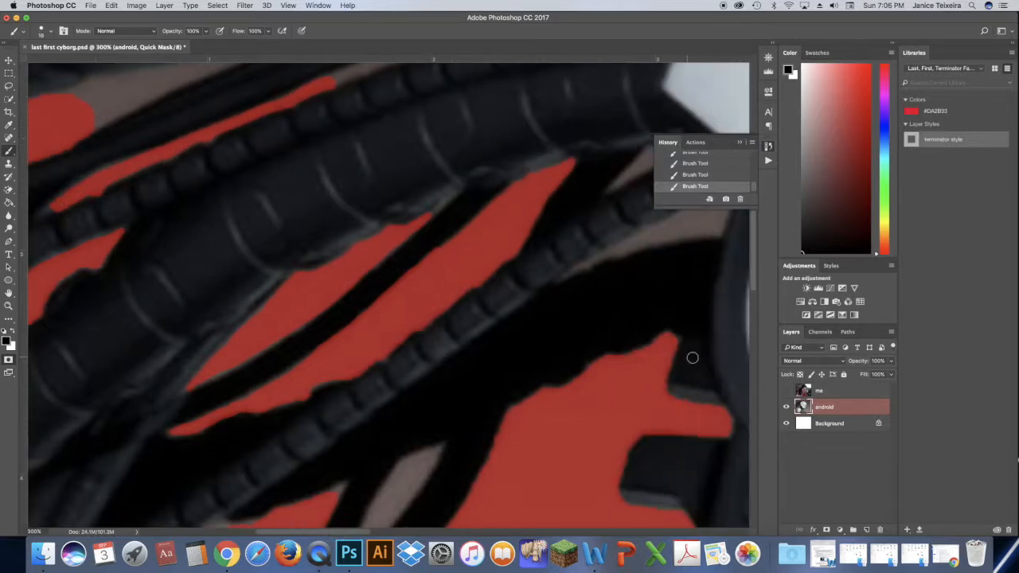
drag(753, 275, 753, 235)
mouse_move(334, 311)
mouse_down()
mouse_move(496, 252)
mouse_move(390, 291)
mouse_up()
drag(610, 241, 639, 228)
Mask the long background strip beneath the thick upper cable, adjusting the brush size to fit.
key(bracketleft)
key(bracketleft)
scroll(408, 325, left, 5)
key(bracketright)
key(bracketright)
key(bracketright)
key(bracketright)
key(bracketright)
key(bracketright)
mouse_move(232, 337)
mouse_down()
mouse_move(229, 346)
mouse_move(259, 324)
mouse_up()
key(bracketleft)
key(bracketleft)
mouse_move(279, 321)
mouse_down()
mouse_move(602, 213)
mouse_move(648, 220)
mouse_move(627, 205)
mouse_move(692, 195)
mouse_up()
Mask the small background gaps above and below the ribbed cable where it meets the android's earpiece.
key(bracketleft)
key(bracketleft)
key(bracketleft)
mouse_move(317, 532)
mouse_down()
mouse_move(327, 530)
mouse_move(307, 531)
mouse_up()
drag(753, 236, 754, 183)
drag(324, 533, 344, 531)
drag(753, 170, 752, 250)
drag(347, 532, 377, 532)
mouse_move(559, 228)
mouse_down()
mouse_move(544, 242)
mouse_move(583, 226)
mouse_up()
key(bracketright)
mouse_move(601, 295)
mouse_down()
mouse_move(561, 308)
mouse_move(632, 275)
mouse_up()
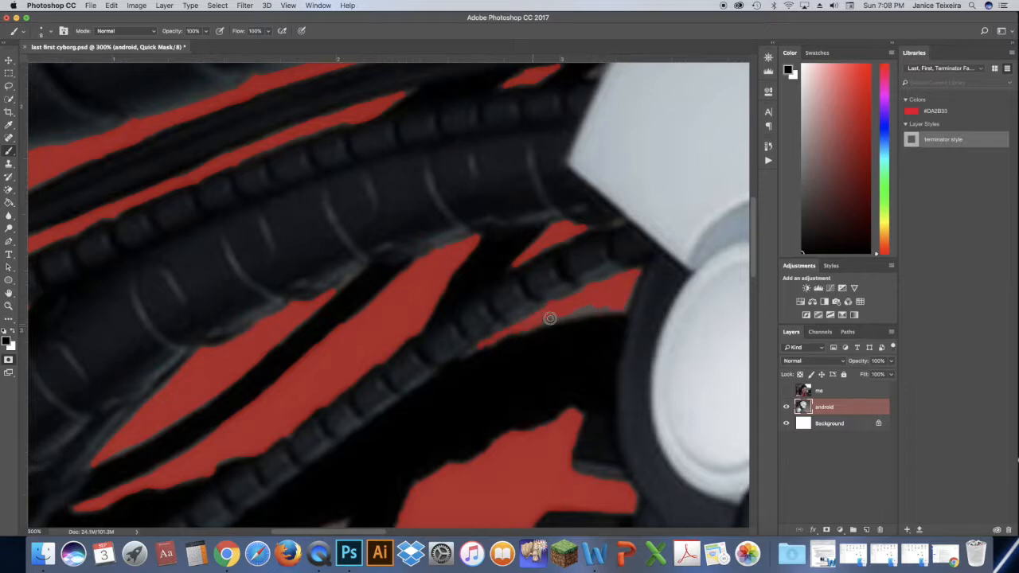
Mask the background beneath the ribbed cable and in the narrow gap between the crossing black cables using a larger brush.
drag(753, 258, 755, 295)
key(bracketright)
key(bracketright)
key(bracketright)
drag(158, 478, 118, 491)
mouse_move(341, 324)
mouse_down()
mouse_move(315, 342)
mouse_move(278, 400)
mouse_move(292, 348)
mouse_move(255, 419)
mouse_move(274, 409)
mouse_up()
Mask the remaining background between the lower cables and down the android's back beside the shoulder, adjusting the brush size to fit.
key(bracketleft)
scroll(102, 397, down, 4)
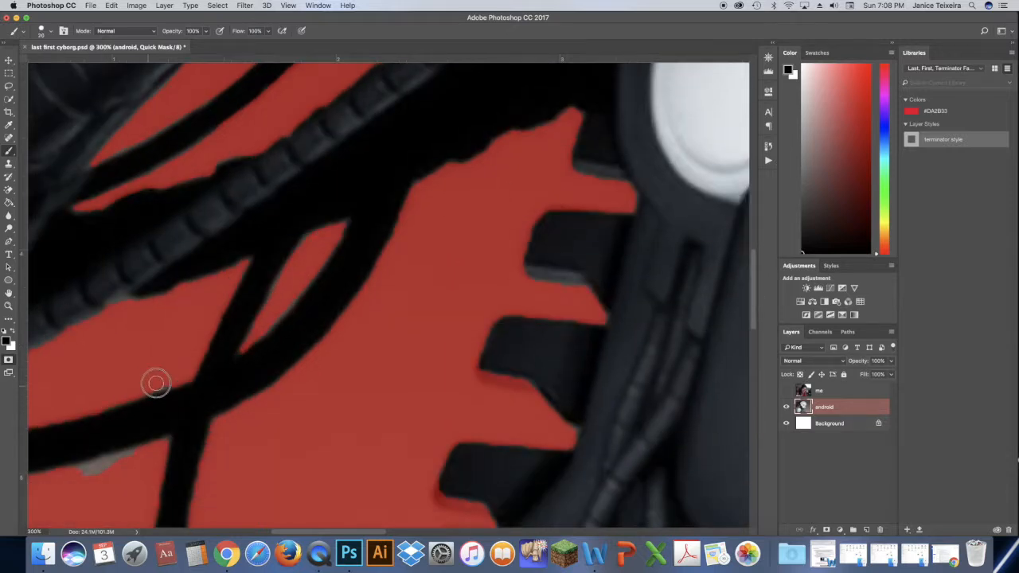
scroll(602, 393, down, 2)
scroll(166, 280, left, 5)
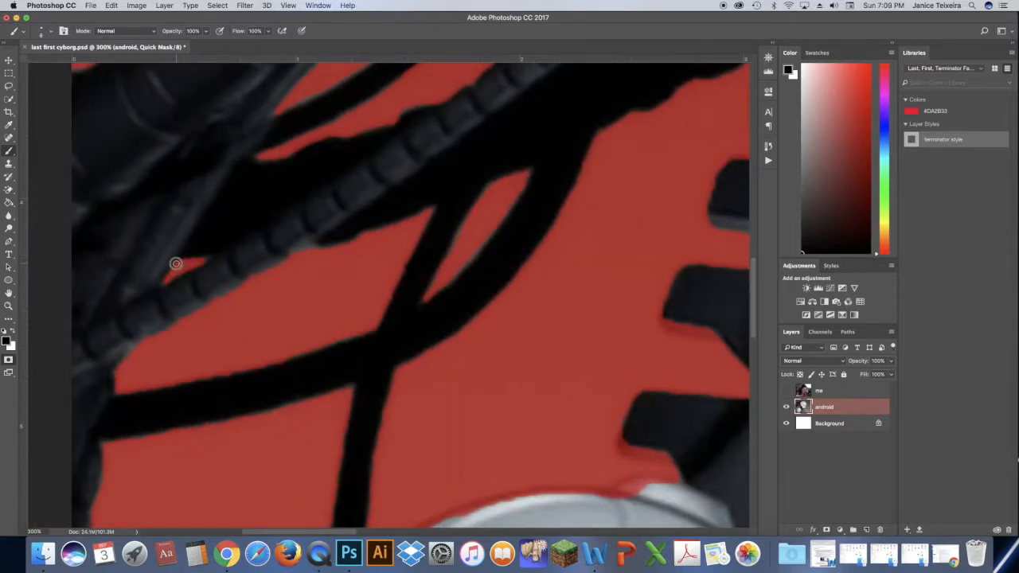
scroll(175, 271, down, 15)
mouse_move(124, 284)
mouse_down()
mouse_move(127, 428)
mouse_move(168, 452)
mouse_move(136, 488)
mouse_move(171, 456)
mouse_up()
drag(754, 386, 755, 431)
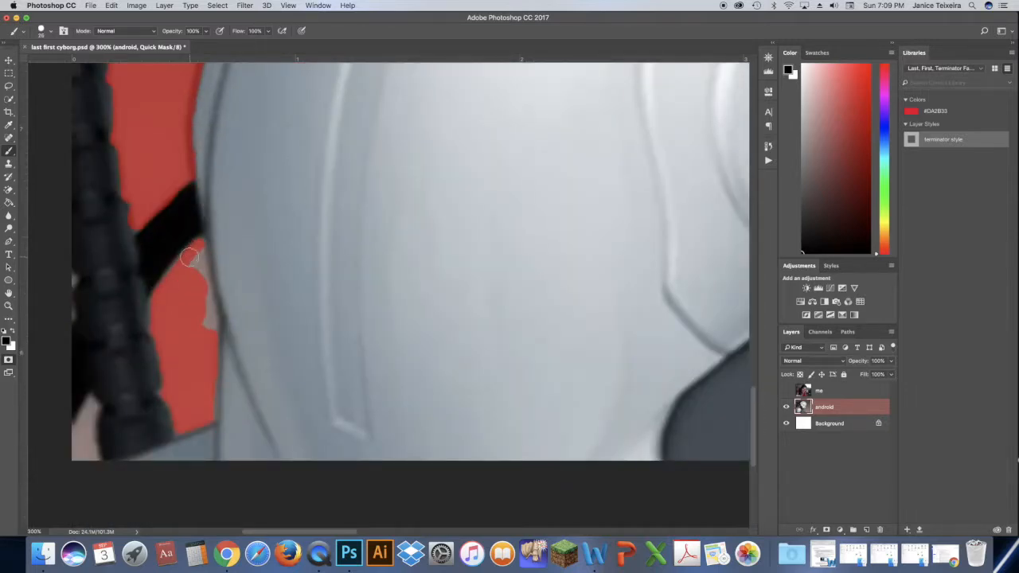
Mask the background strips between the cables crossing the android's chest near the image's lower edge.
drag(288, 531, 425, 532)
drag(491, 381, 572, 428)
mouse_move(635, 457)
mouse_down()
mouse_move(579, 440)
mouse_move(637, 460)
mouse_move(550, 419)
mouse_up()
mouse_move(577, 354)
mouse_down()
mouse_move(708, 454)
mouse_move(734, 453)
mouse_move(646, 393)
mouse_move(415, 282)
mouse_move(499, 304)
mouse_move(565, 343)
mouse_move(428, 294)
mouse_move(682, 435)
mouse_move(561, 335)
mouse_move(670, 389)
mouse_move(583, 354)
mouse_move(710, 428)
mouse_up()
key(])
key(])
key(])
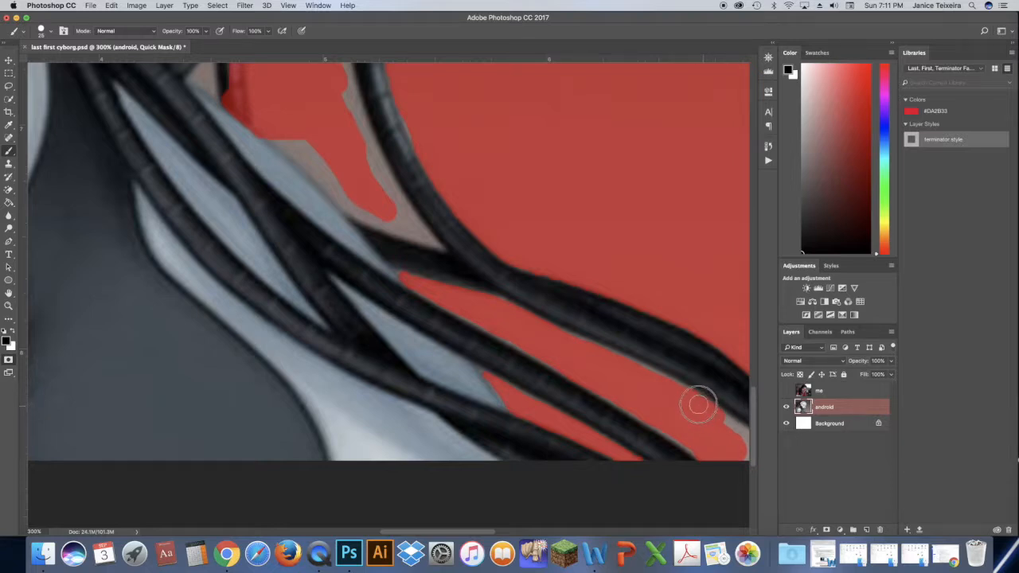
Mask the background wedge between the chest plate and the hanging cable, varying the brush size along the edges.
scroll(493, 486, right, 5)
mouse_move(79, 216)
mouse_down()
mouse_move(154, 177)
mouse_move(202, 171)
mouse_move(244, 238)
mouse_up()
key(bracketleft)
key(bracketright)
key(bracketright)
key(bracketright)
key(bracketright)
key(bracketright)
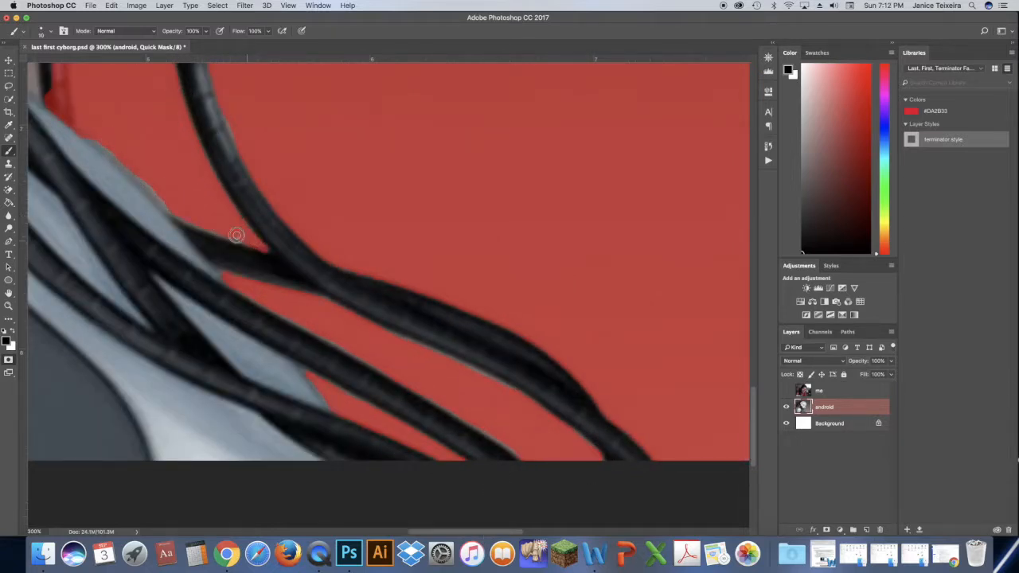
Restore the thin vertical cable below the jaw by painting white over its wrongly masked area with a larger brush.
scroll(531, 526, up, 3)
drag(163, 106, 168, 110)
key(x)
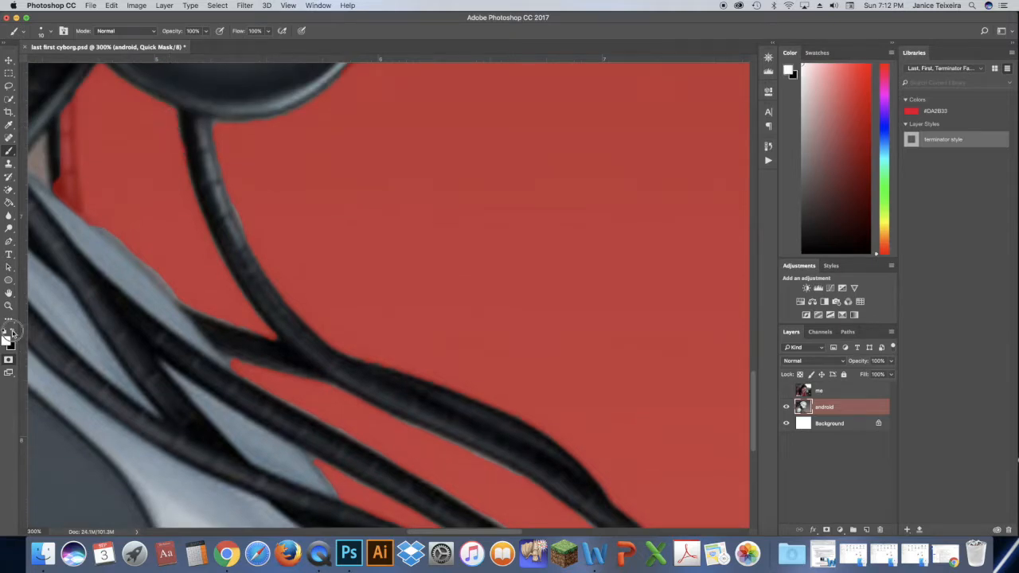
key(bracketright)
key(bracketright)
key(bracketright)
drag(67, 203, 66, 114)
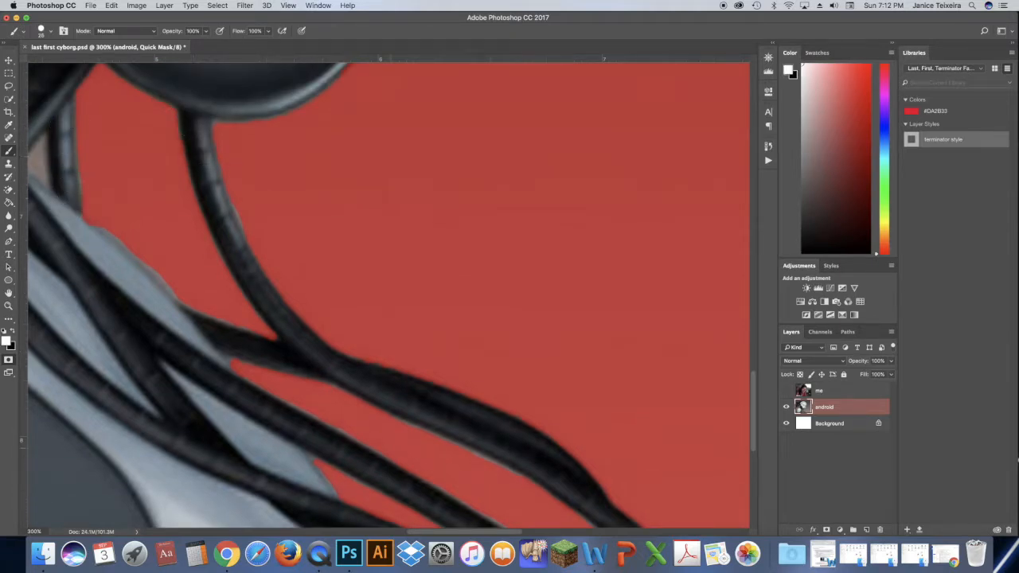
Check the mask along the jaw and cheek, and paint white to restore the outer eyelashes of the far eye.
scroll(756, 401, up, 10)
key(x)
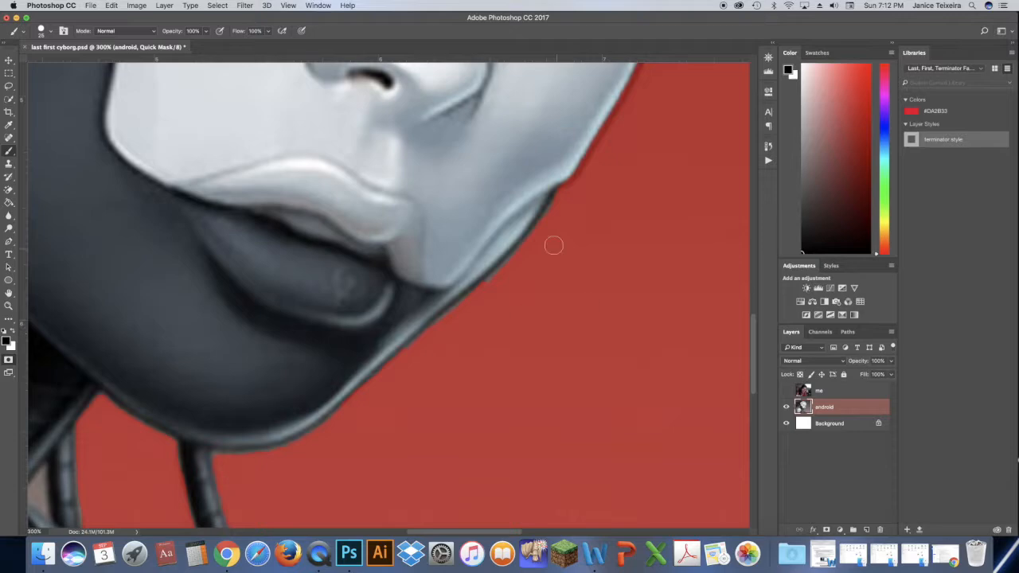
drag(756, 334, 756, 279)
key(x)
drag(644, 226, 665, 264)
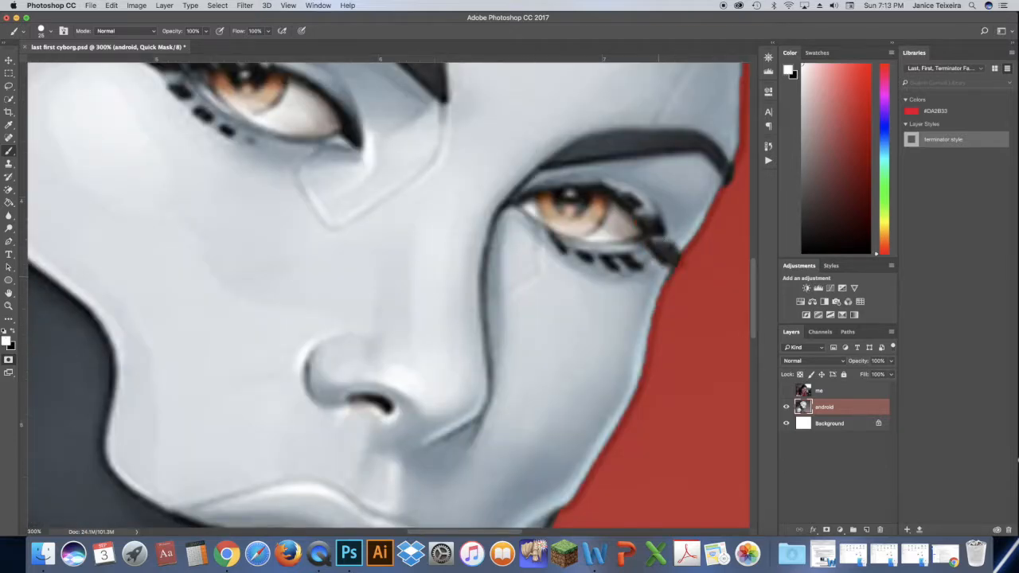
drag(756, 275, 757, 180)
Mask the small leftover background gap between the neck and the thin cable under the jaw using a smaller black brush.
key(super+0)
click(8, 307)
click(339, 420)
click(339, 420)
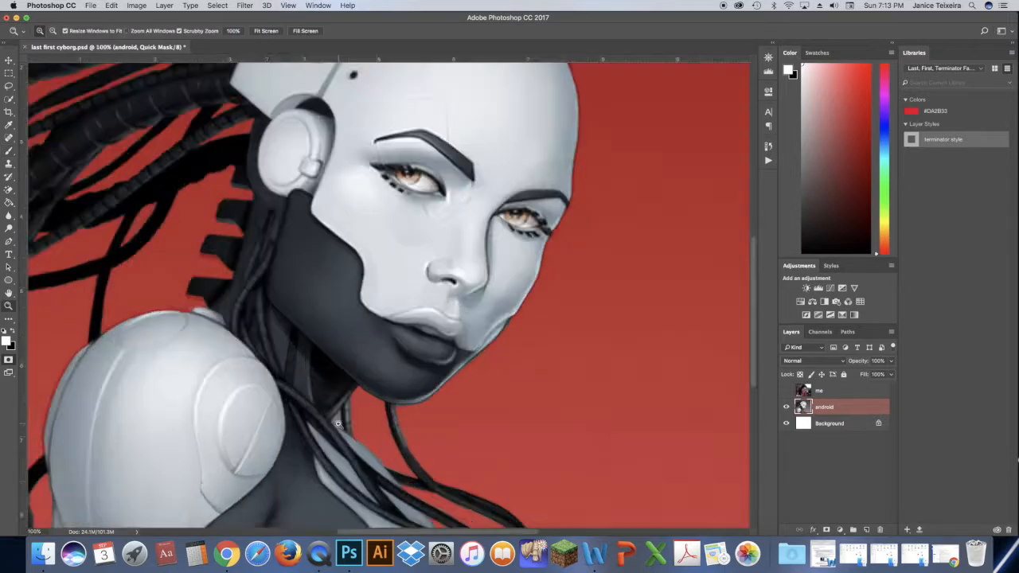
click(339, 420)
click(339, 420)
click(339, 420)
click(13, 331)
key(b)
click(332, 405)
key(bracketleft)
key(bracketleft)
key(bracketleft)
mouse_move(328, 388)
mouse_down()
mouse_move(310, 409)
mouse_move(348, 429)
mouse_move(344, 362)
mouse_move(344, 432)
mouse_up()
key(super+0)
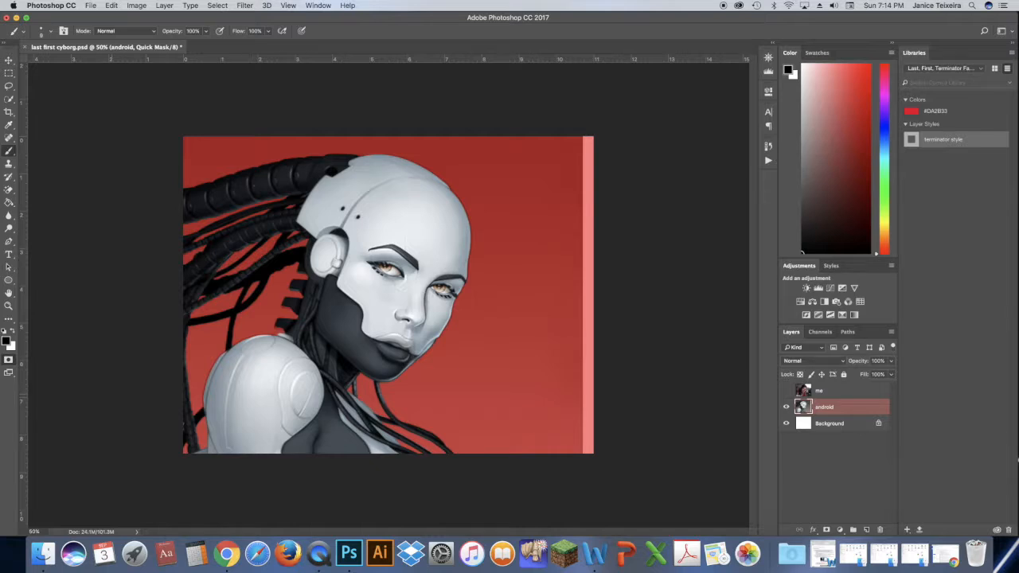
Convert the Quick Mask to a selection, open it in Select and Mask, and set the preview transparency to 100%.
click(9, 360)
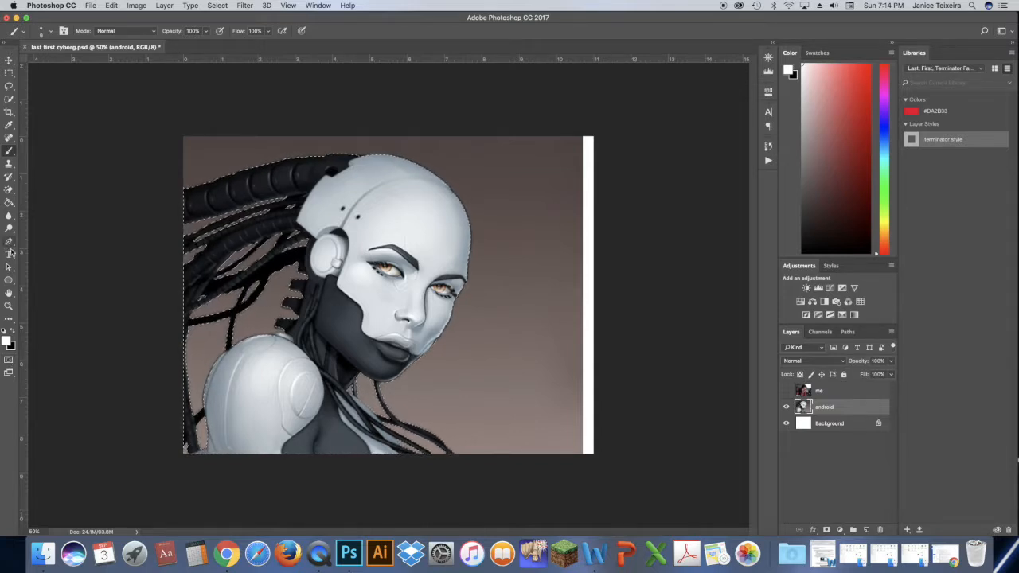
click(10, 101)
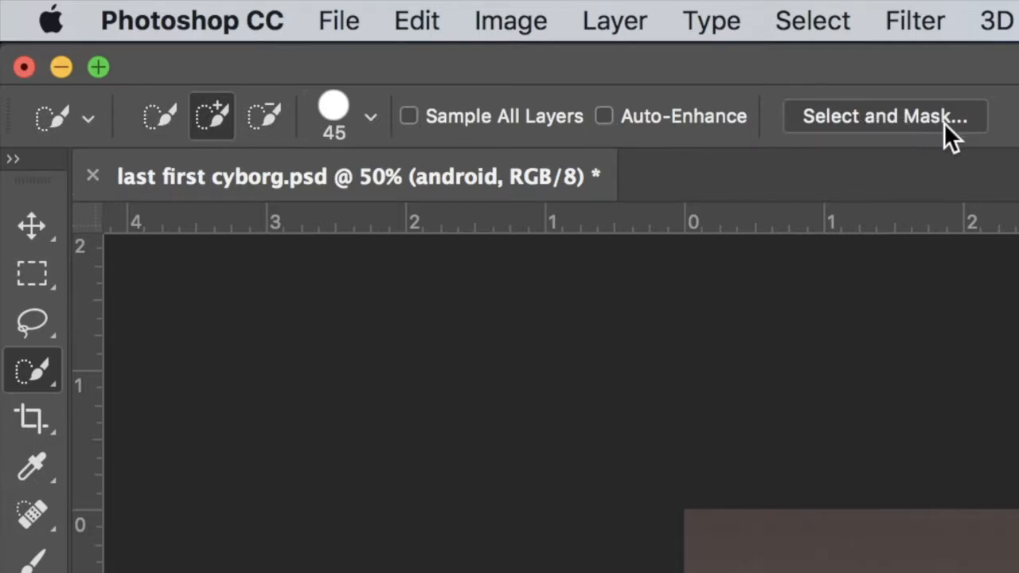
click(897, 117)
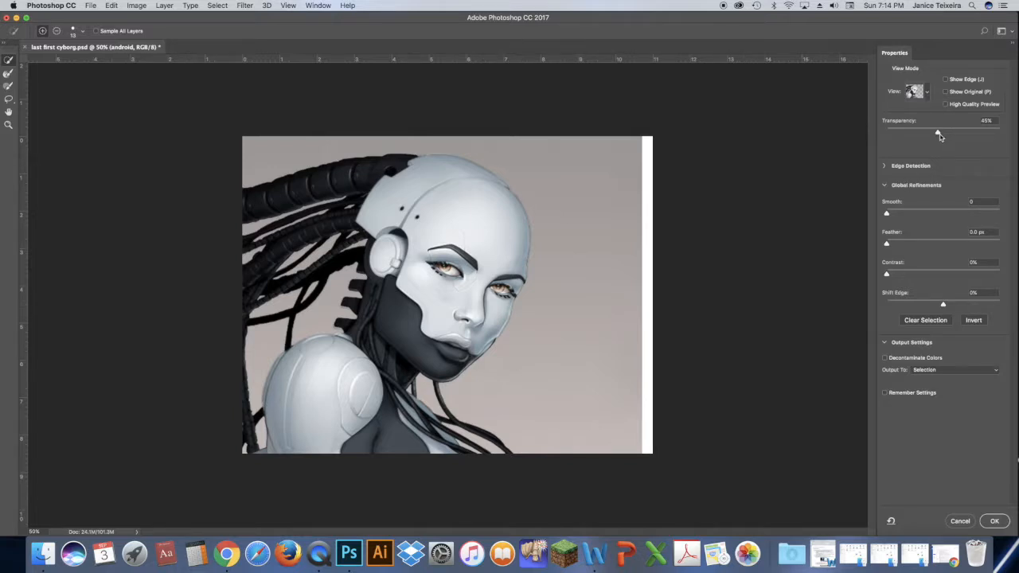
drag(937, 133, 1000, 134)
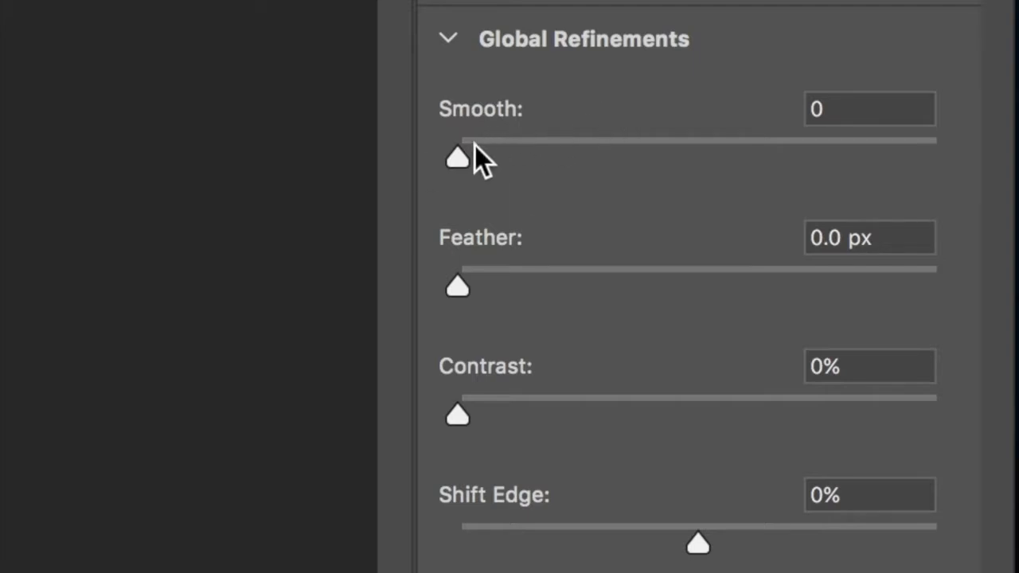
Smooth the selection edge by 6 and output the result as a New Layer with Layer Mask.
drag(460, 156, 495, 164)
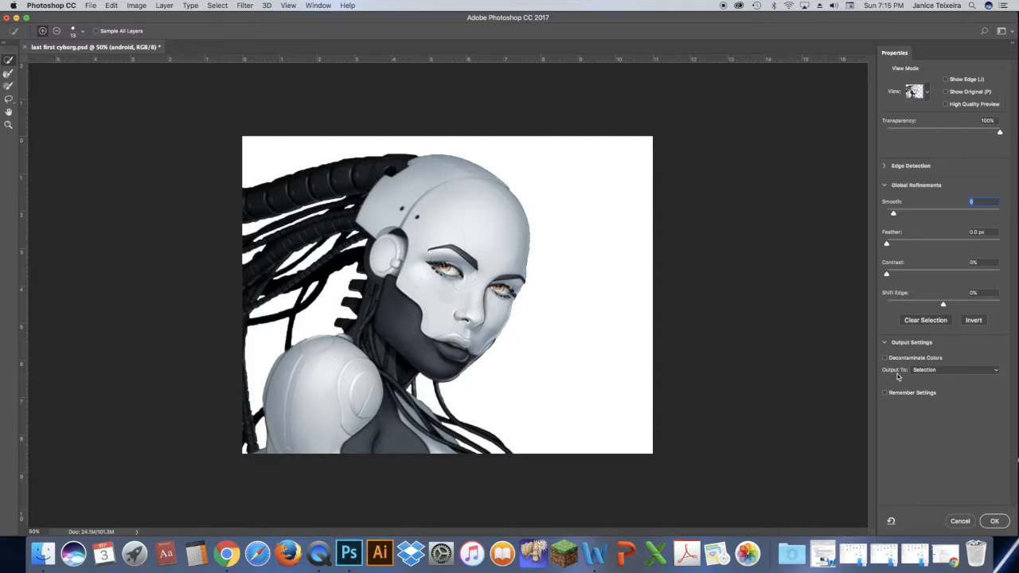
click(952, 370)
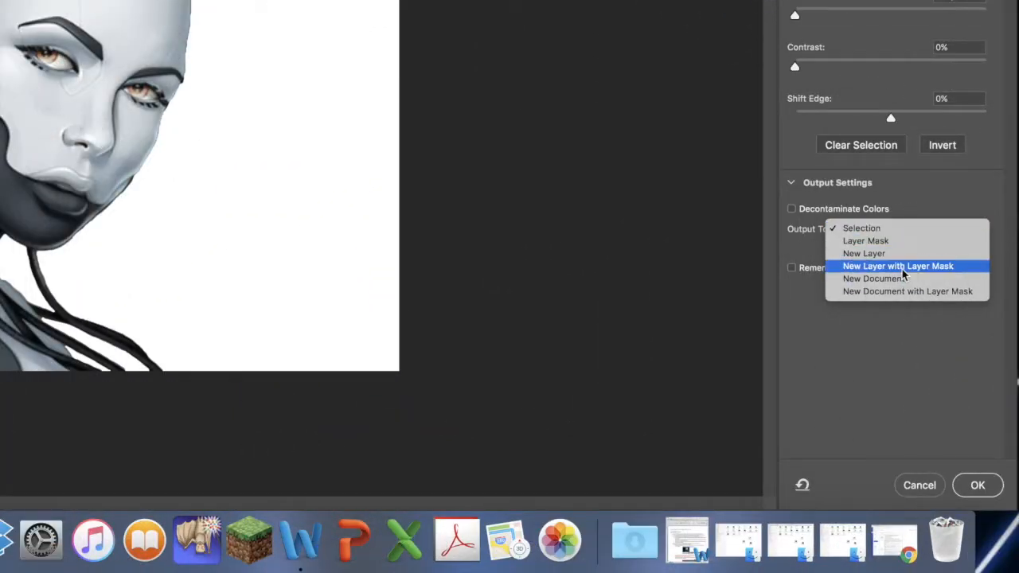
click(903, 267)
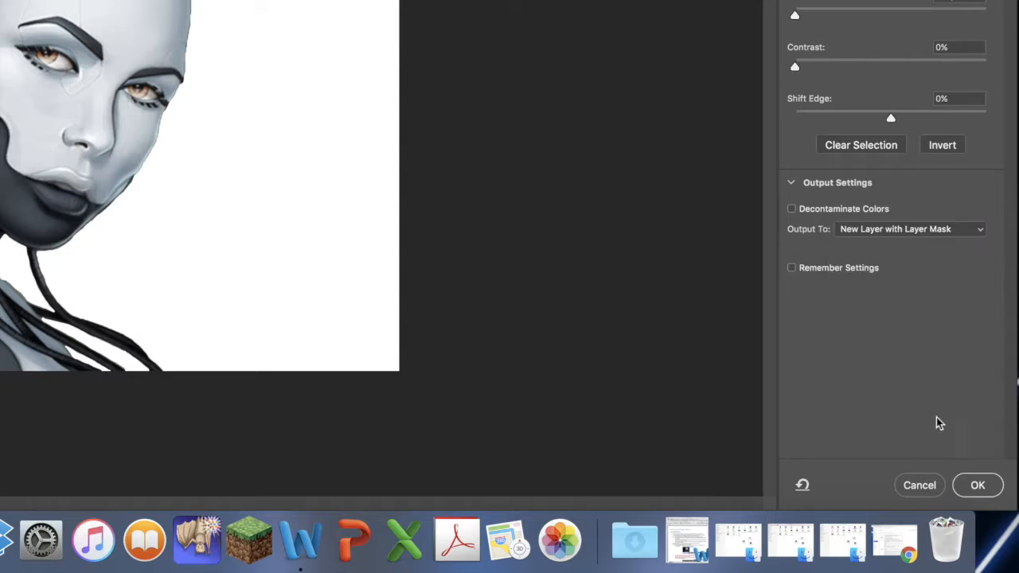
click(979, 486)
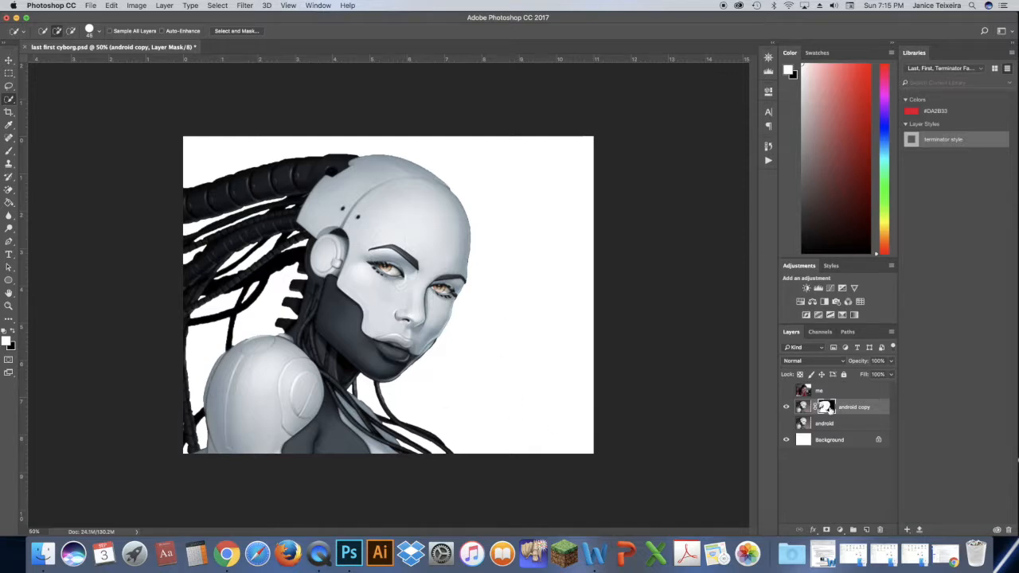
Target the android copy's layer mask and paint black along the jawline with an enlarged brush to clean its edge.
click(802, 407)
click(825, 407)
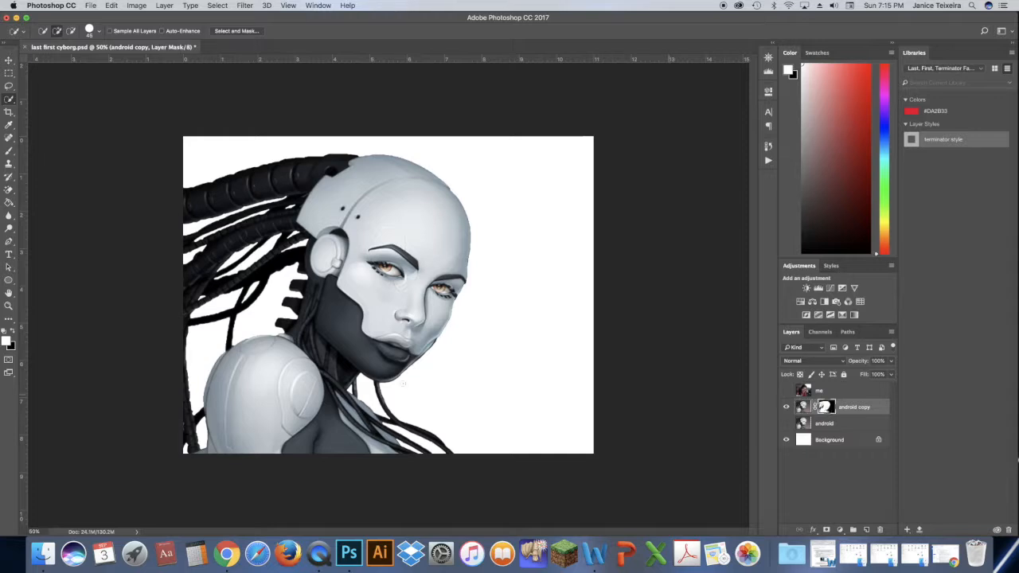
click(9, 306)
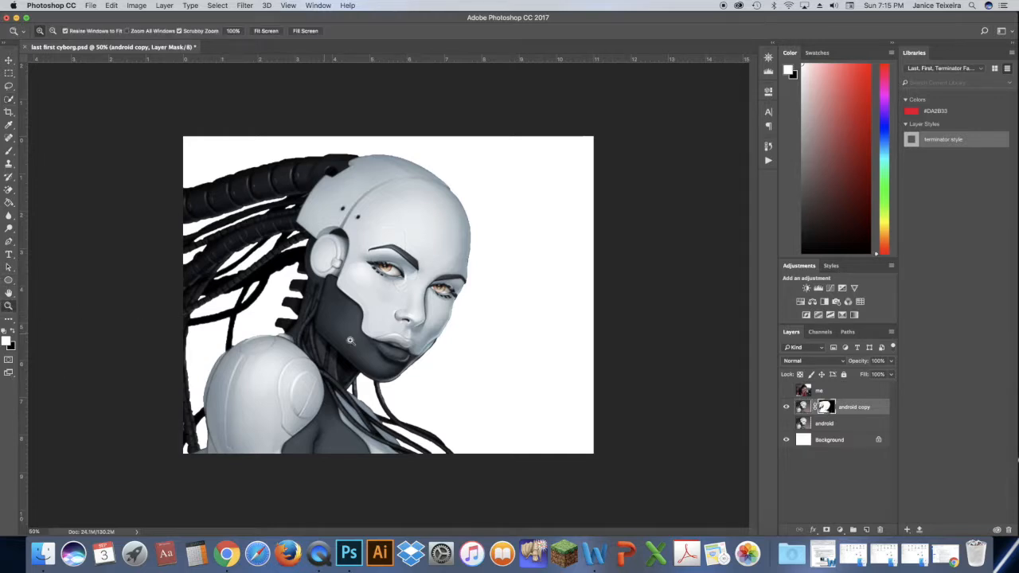
click(441, 353)
click(454, 387)
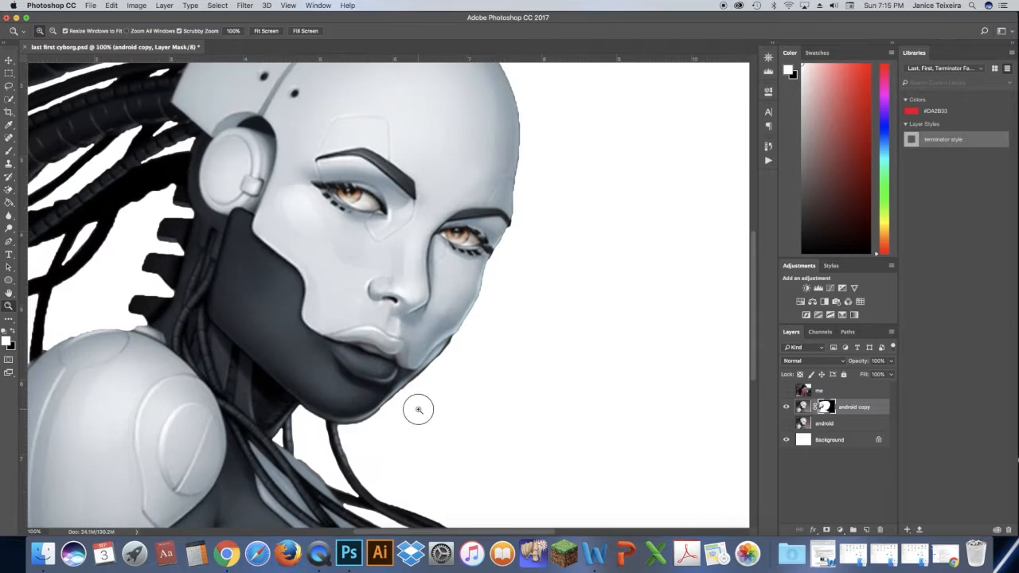
click(416, 409)
click(418, 411)
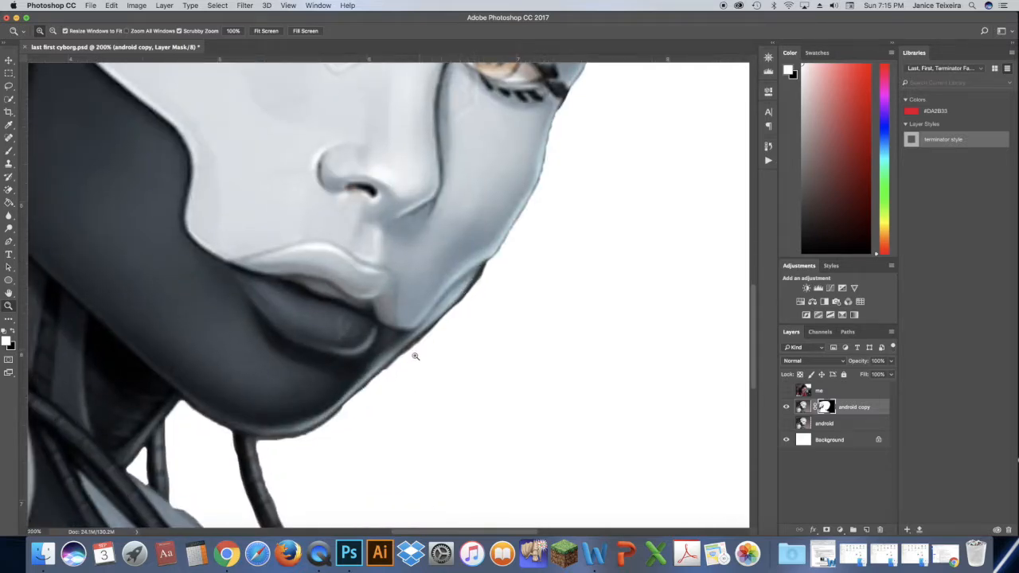
click(12, 330)
click(9, 150)
key(bracketright)
key(bracketright)
key(bracketright)
key(bracketright)
mouse_move(492, 271)
mouse_down()
mouse_move(462, 341)
mouse_move(418, 378)
mouse_move(383, 388)
mouse_move(413, 359)
mouse_move(334, 427)
mouse_move(276, 449)
mouse_up()
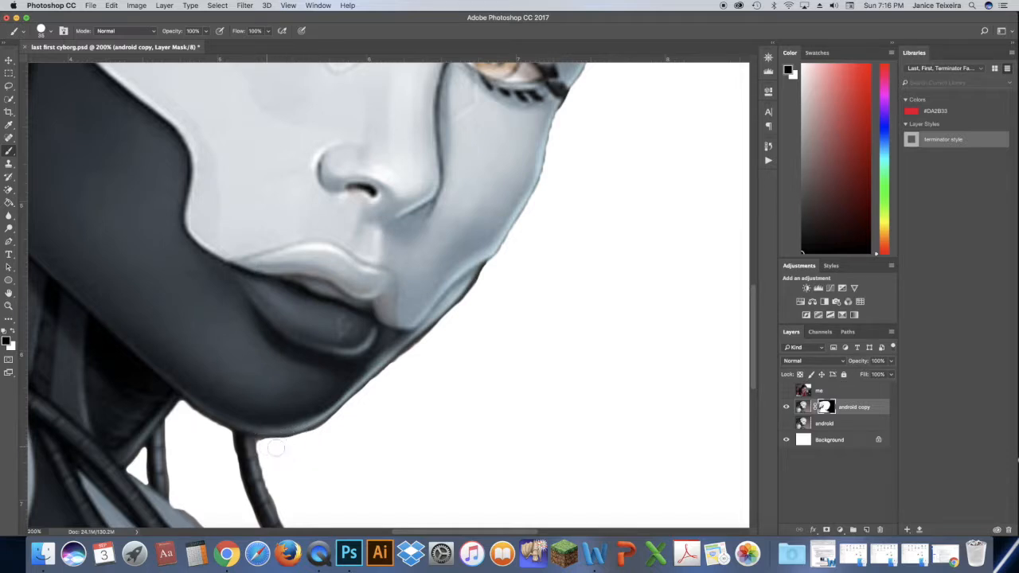
mouse_move(493, 269)
mouse_down()
mouse_move(443, 334)
mouse_move(350, 410)
mouse_up()
Paint white on the layer mask to restore the jaw edge beside the lips, and black to clean the outer cheek edge.
click(11, 332)
drag(412, 329, 371, 364)
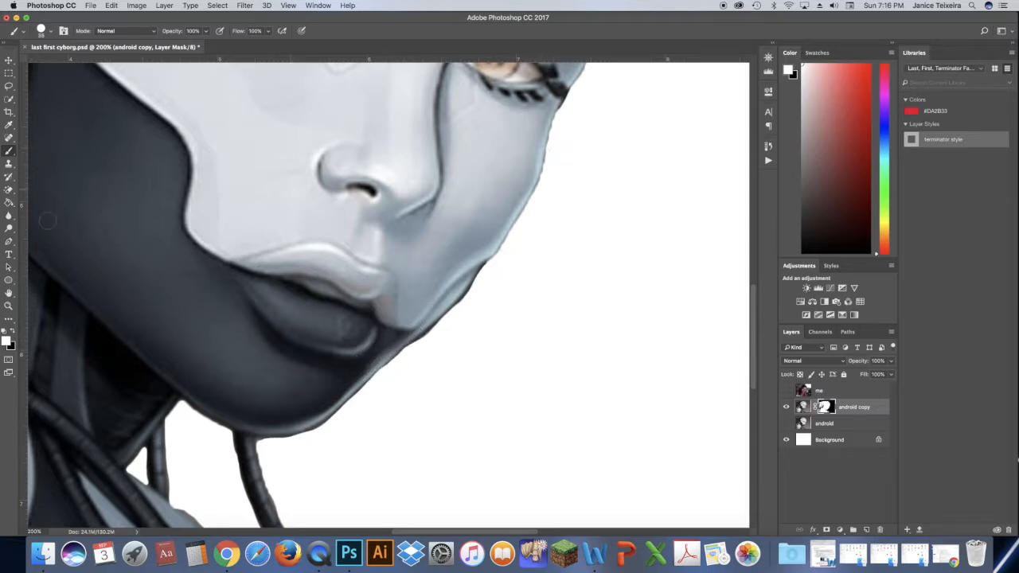
click(12, 331)
mouse_move(565, 117)
mouse_down()
mouse_move(526, 257)
mouse_move(514, 239)
mouse_move(467, 318)
mouse_up()
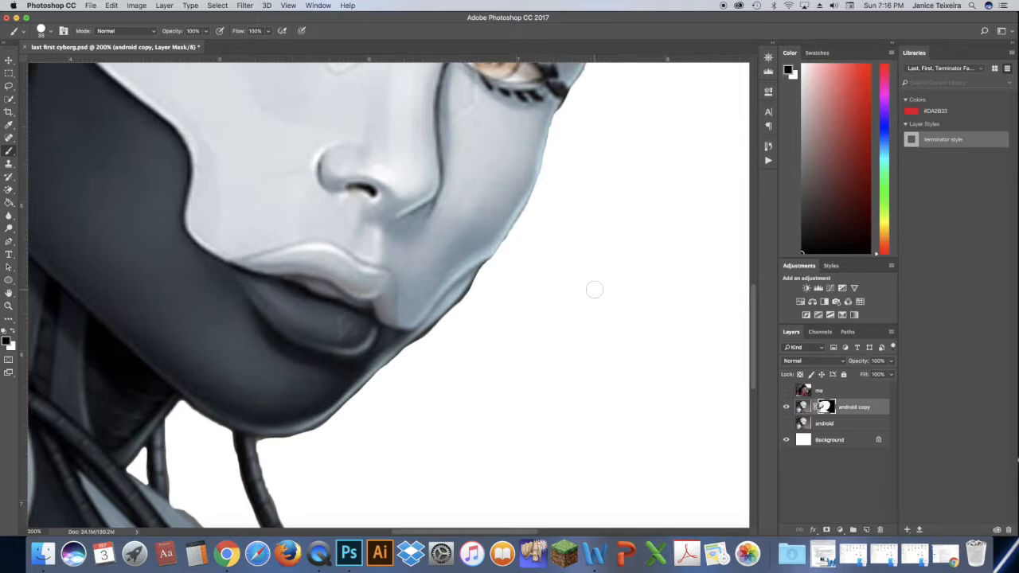
key(super+0)
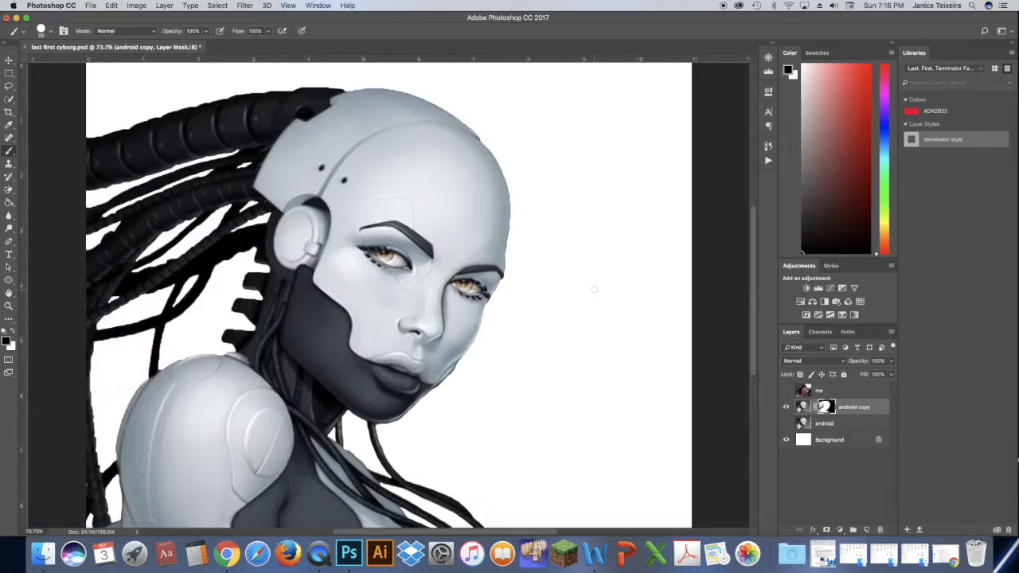